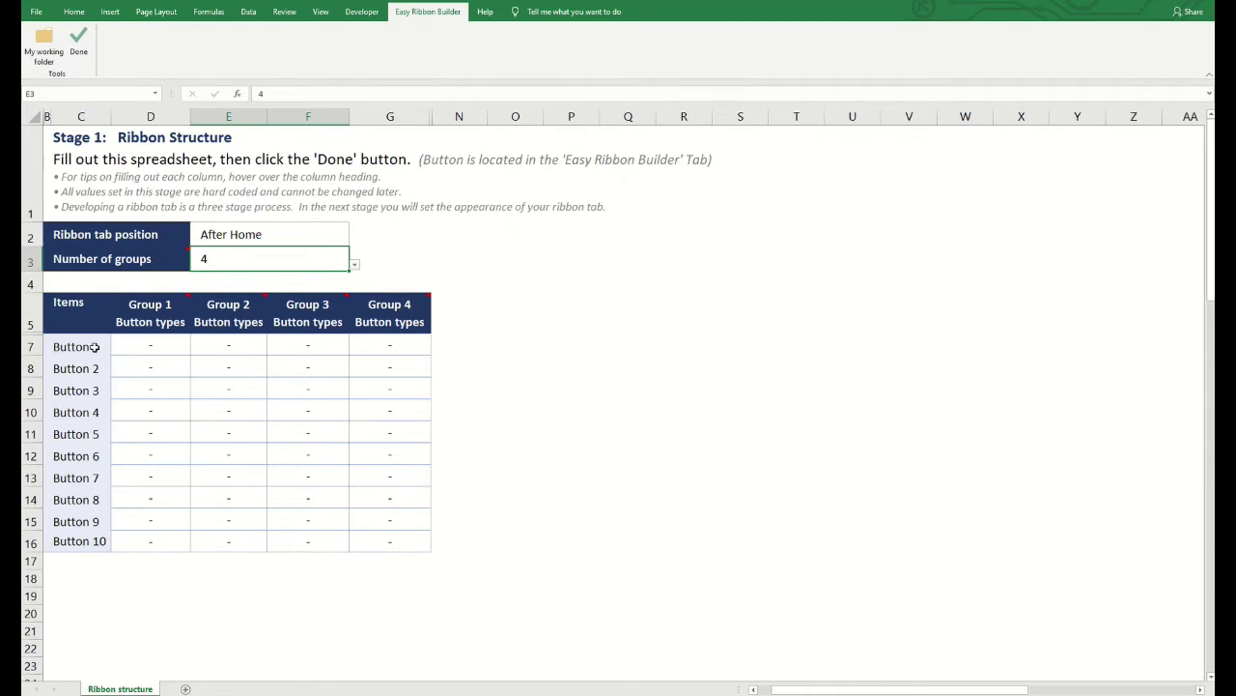
Step: Set the type of Button 1 in Group 1 to Drop-down
{"action": "left_click", "coordinate": [148, 348]}
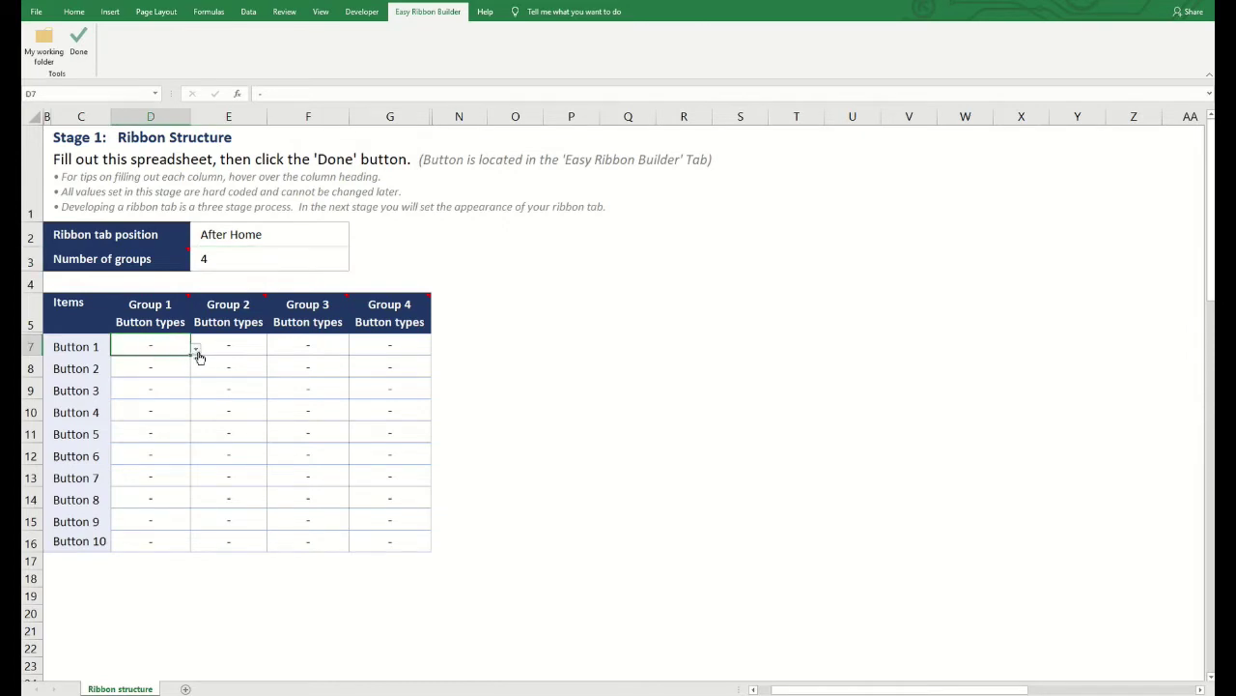
{"action": "left_click", "coordinate": [195, 348]}
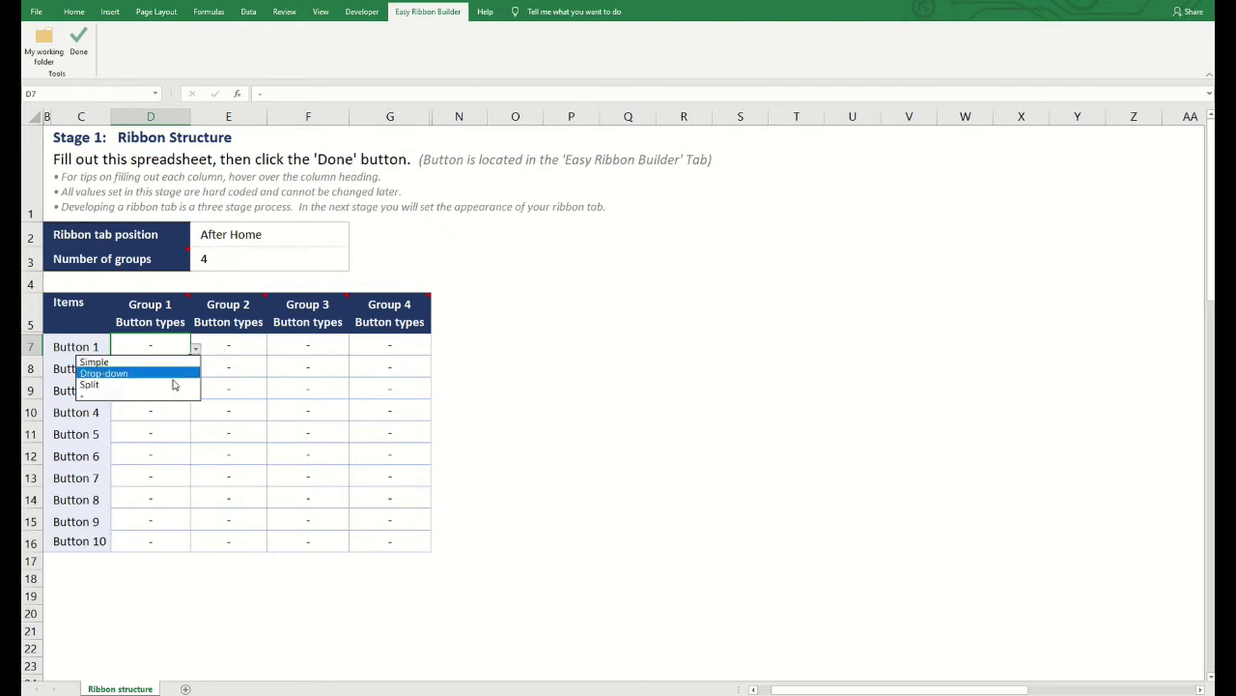
{"action": "left_click", "coordinate": [169, 319]}
{"action": "mouse_move", "coordinate": [167, 312]}
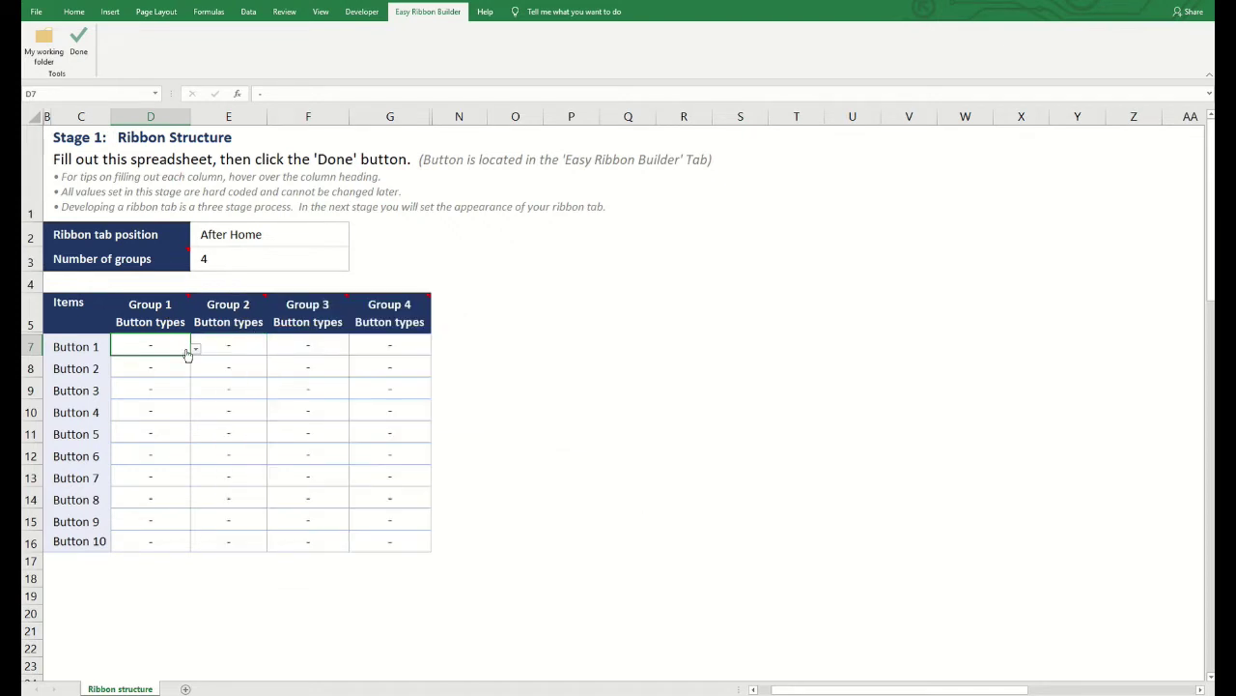
{"action": "left_click", "coordinate": [195, 349]}
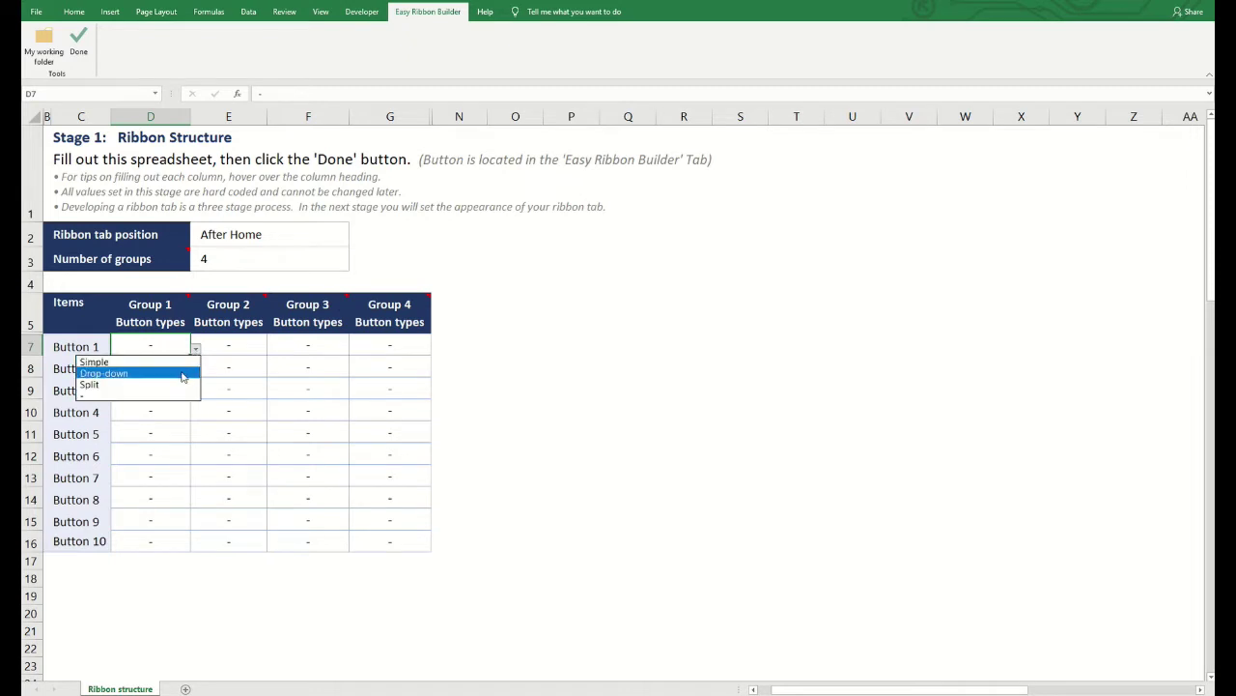
{"action": "left_click", "coordinate": [185, 373]}
Step: Set Button 2 in Group 1 to Simple and fill that type through Button 6
{"action": "left_click", "coordinate": [155, 368]}
{"action": "left_click", "coordinate": [195, 371]}
{"action": "left_click", "coordinate": [188, 384]}
{"action": "left_click_drag", "start_coordinate": [165, 370], "coordinate": [176, 455]}
{"action": "key", "text": "ctrl+d"}
Step: Set Button 1 in Group 2 to Simple and fill that type through Button 3
{"action": "left_click", "coordinate": [274, 349]}
{"action": "left_click", "coordinate": [228, 359]}
{"action": "left_click_drag", "start_coordinate": [228, 345], "coordinate": [245, 386]}
{"action": "key", "text": "ctrl+d"}
Step: Set Button 4 in Group 2 to Drop-down and Button 5 to Split
{"action": "left_click", "coordinate": [245, 410]}
{"action": "left_click", "coordinate": [241, 431]}
{"action": "key", "text": "Down"}
{"action": "key", "text": "Down"}
Step: Set Button 6 in Group 2 to Simple and fill that type through Button 9
{"action": "left_click", "coordinate": [231, 473]}
{"action": "left_click_drag", "start_coordinate": [228, 454], "coordinate": [228, 519]}
{"action": "key", "text": "ctrl+d"}
Step: Set Buttons 1 to 6 in both Group 3 and Group 4 to Simple, and complete the ribbon structure stage
{"action": "left_click", "coordinate": [308, 344]}
{"action": "left_click", "coordinate": [309, 360]}
{"action": "left_click", "coordinate": [390, 344]}
{"action": "left_click", "coordinate": [405, 361]}
{"action": "left_click_drag", "start_coordinate": [308, 343], "coordinate": [379, 454]}
{"action": "key", "text": "ctrl+d"}
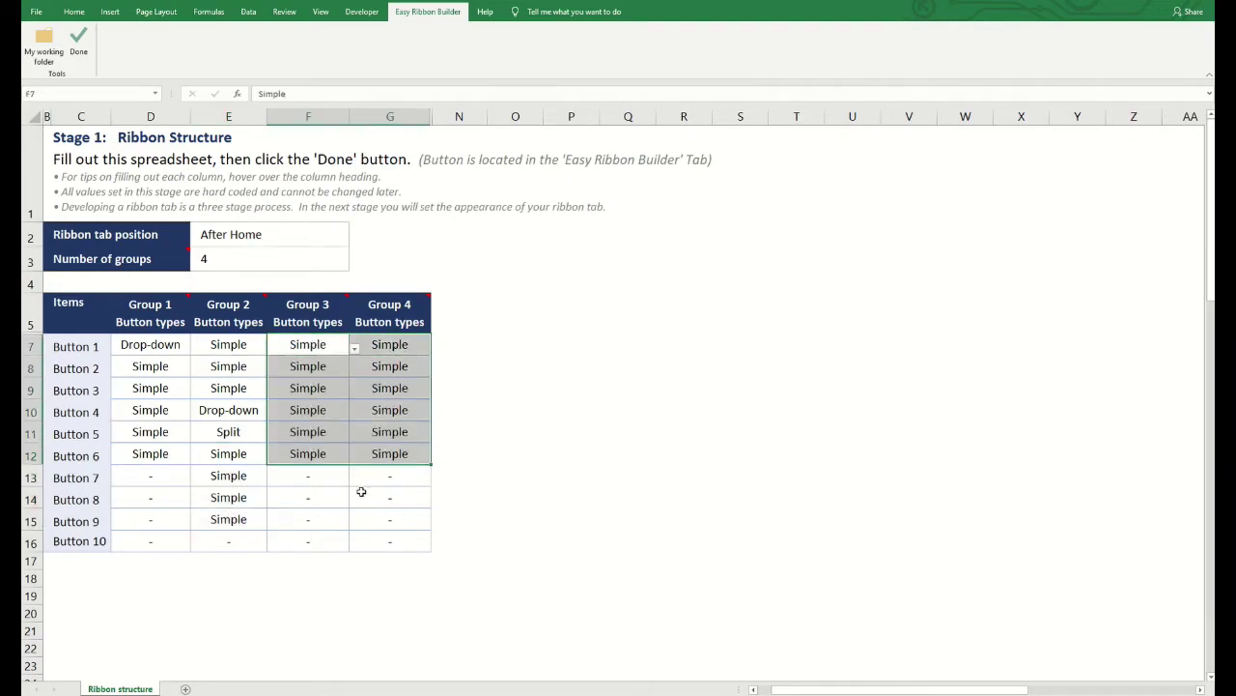
{"action": "left_click", "coordinate": [78, 44]}
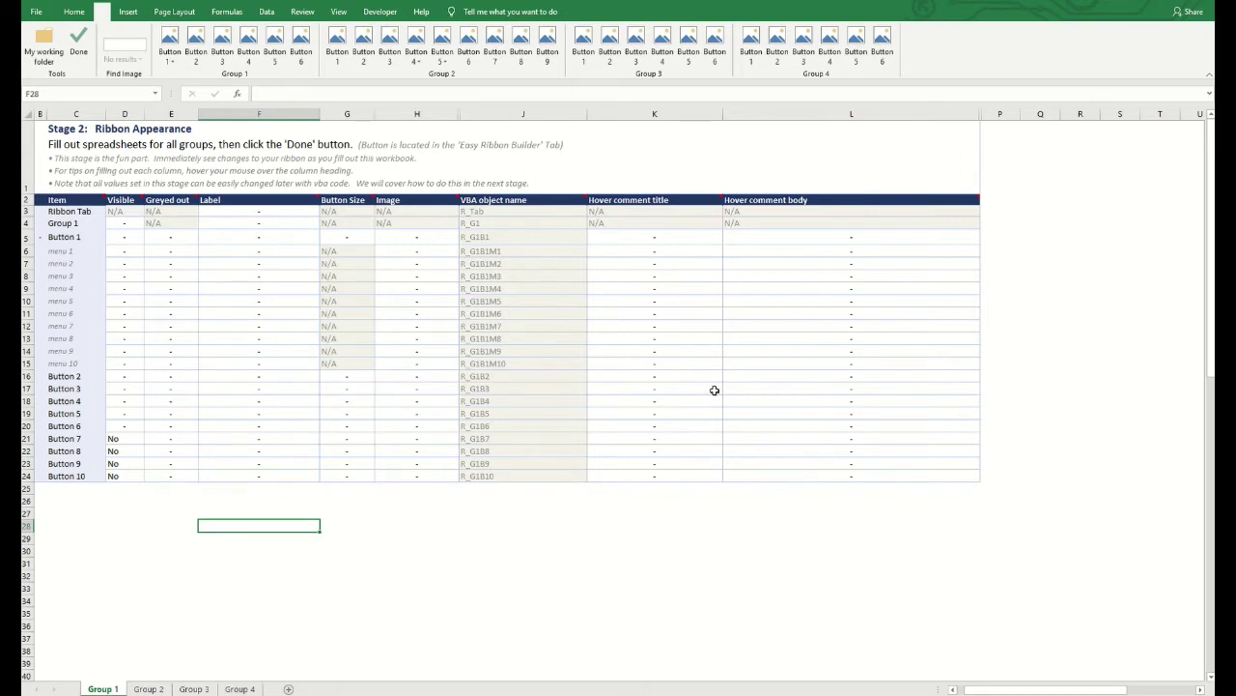
Step: Look through the appearance sheets for Group 2 and Group 3, and return to the Group 1 sheet
{"action": "left_click", "coordinate": [150, 688]}
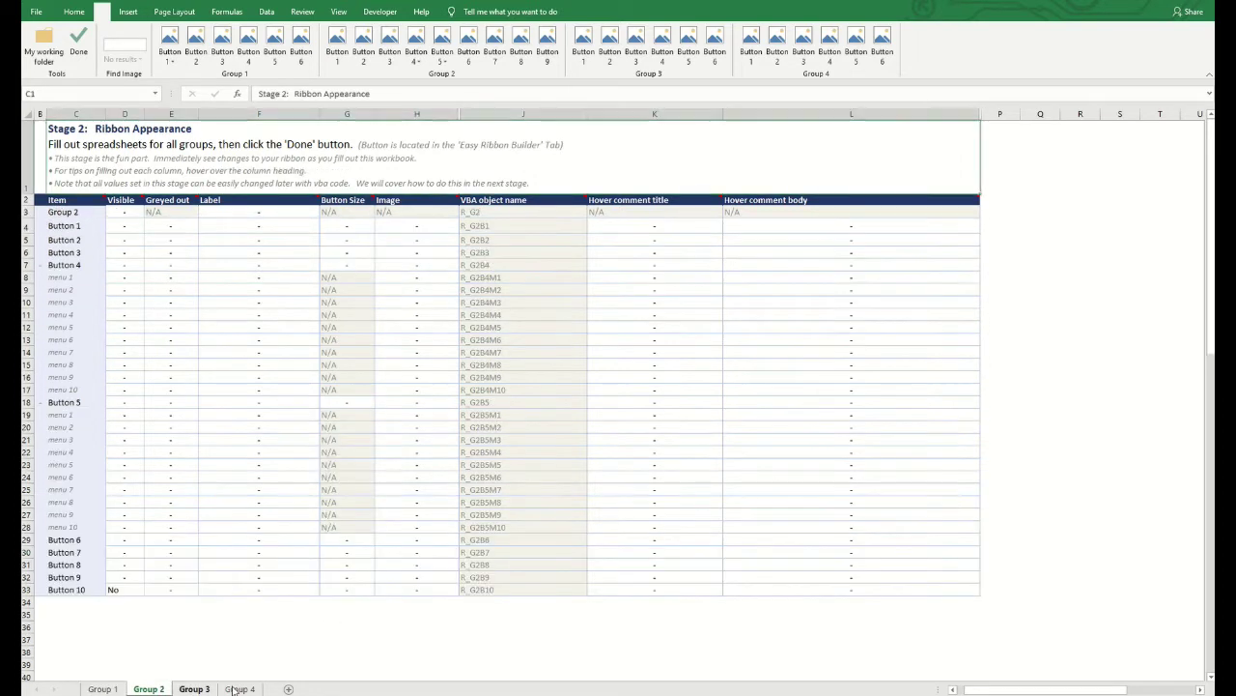
{"action": "left_click", "coordinate": [193, 689]}
{"action": "left_click", "coordinate": [103, 689]}
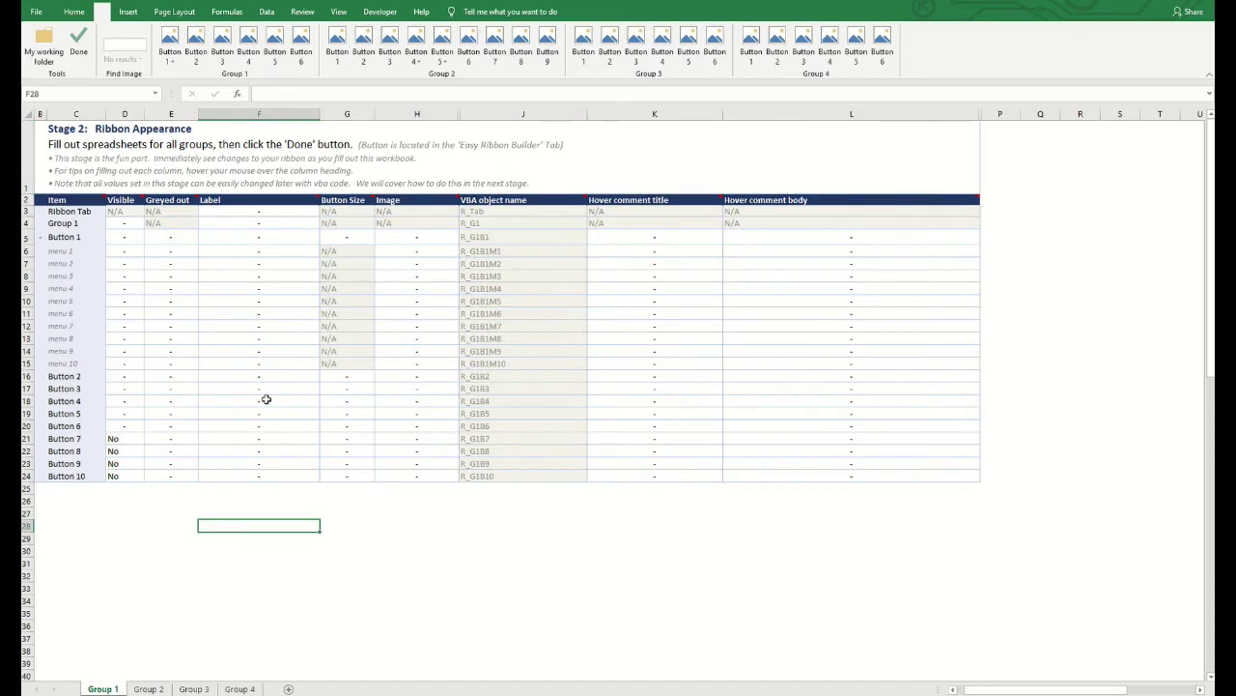
Step: Label the ribbon tab with the owner's first name in possessive form followed by "Tools"
{"action": "left_click", "coordinate": [279, 209]}
{"action": "double_click", "coordinate": [280, 211]}
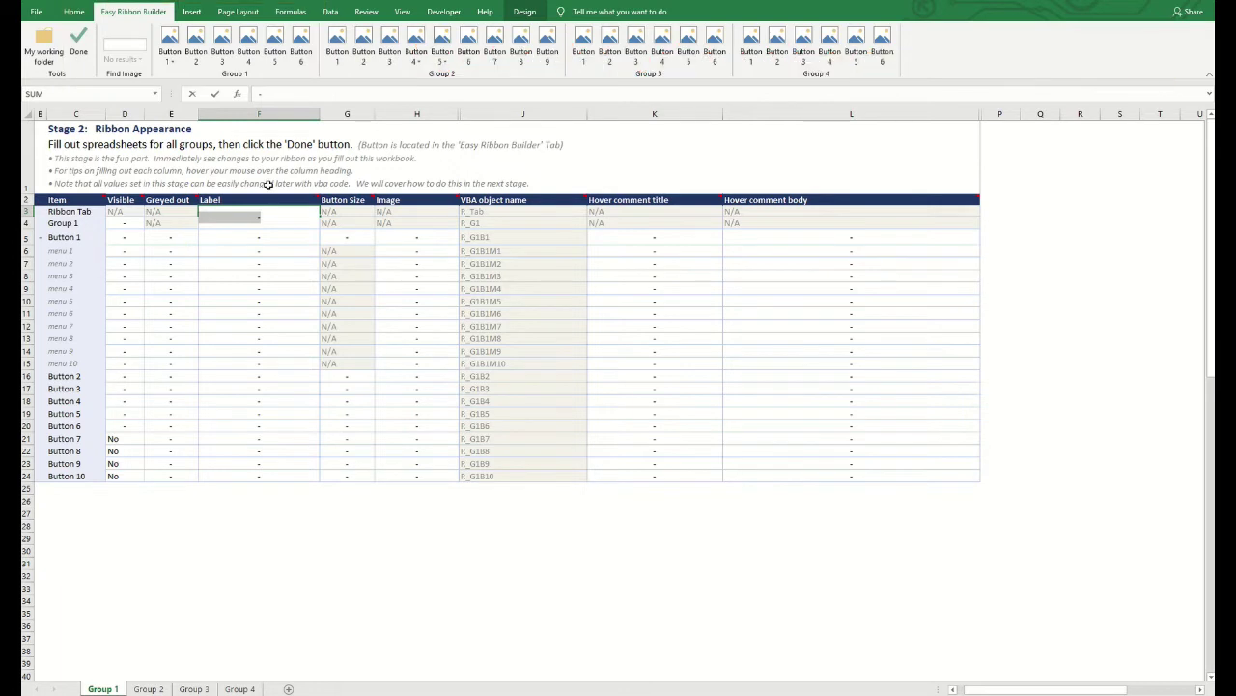
{"action": "type", "text": "Duncan's Toolos"}
{"action": "key", "text": "BackSpace"}
{"action": "key", "text": "BackSpace"}
{"action": "type", "text": "s"}
{"action": "key", "text": "Return"}
Step: Set Visible to Yes for both Group 1 and its Button 1
{"action": "left_click", "coordinate": [128, 223]}
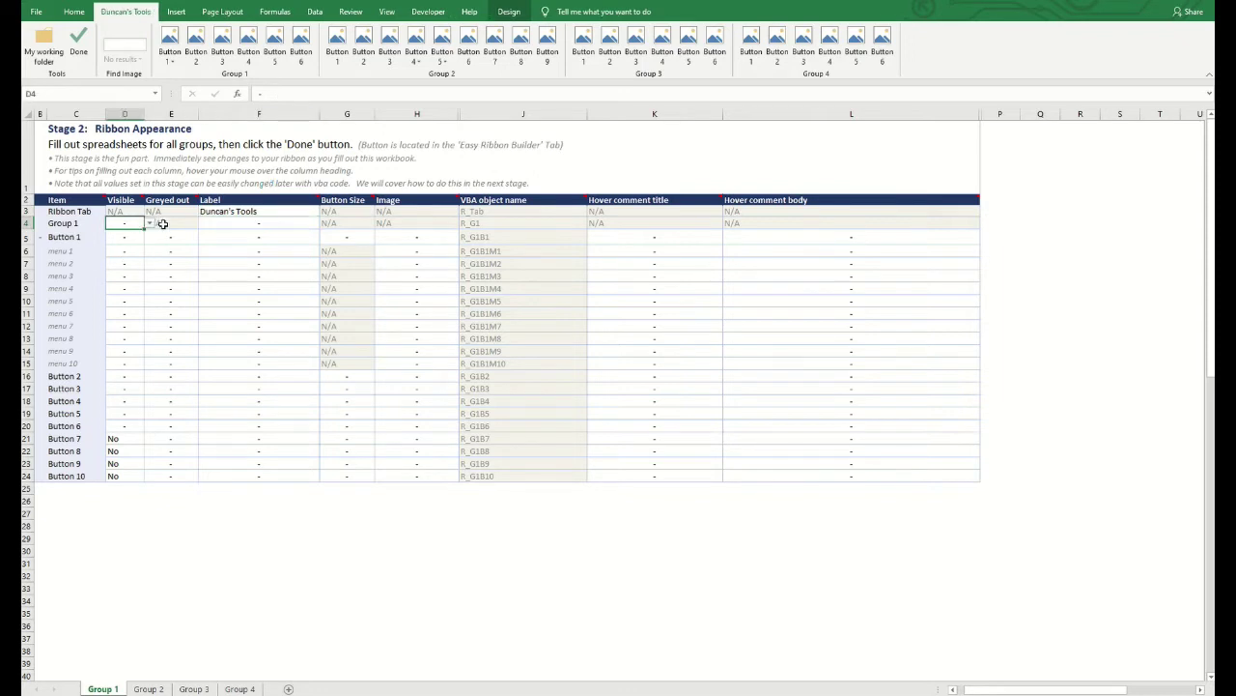
{"action": "left_click", "coordinate": [150, 223]}
{"action": "left_click", "coordinate": [134, 237]}
{"action": "left_click", "coordinate": [126, 238]}
{"action": "left_click", "coordinate": [150, 237]}
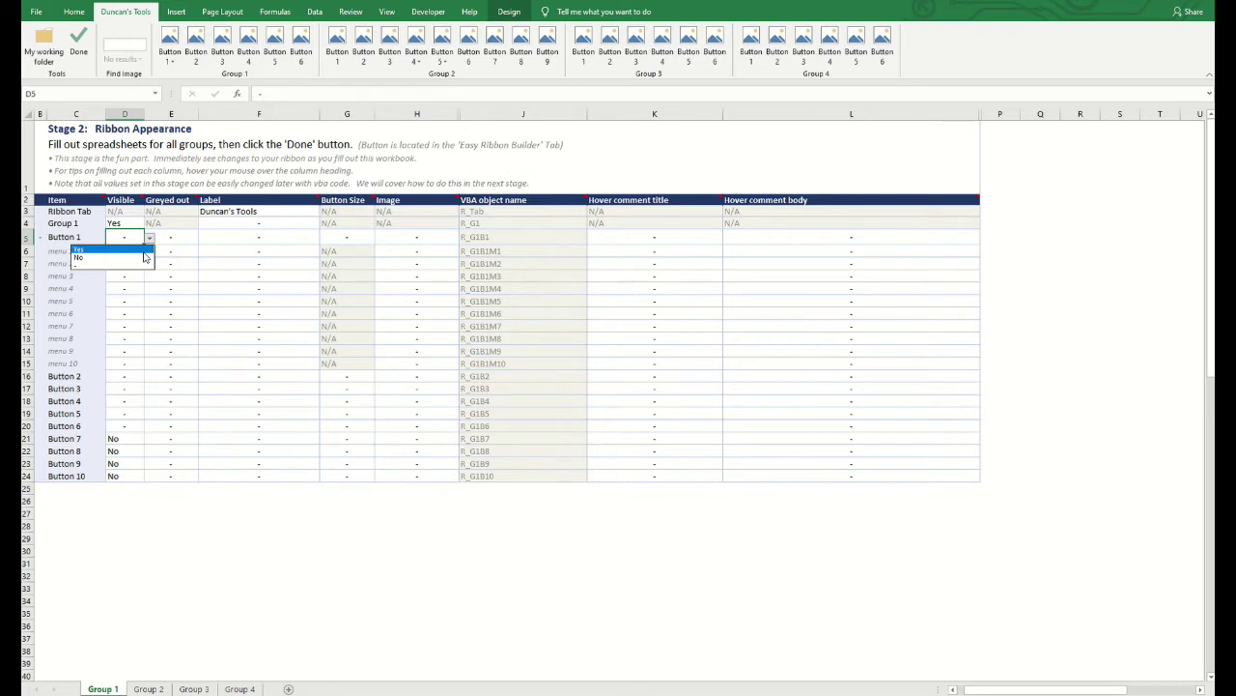
{"action": "left_click", "coordinate": [145, 250]}
Step: Set the Greyed out value of Button 1 to No
{"action": "left_click", "coordinate": [166, 240]}
{"action": "left_click", "coordinate": [205, 240]}
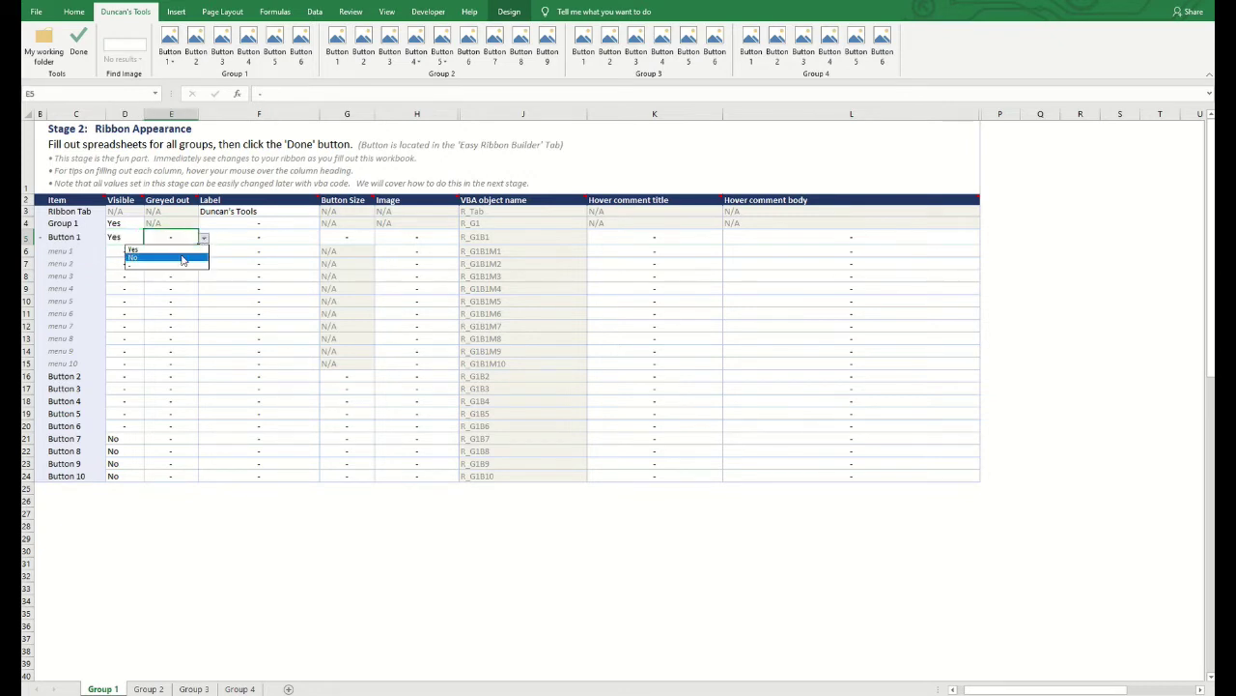
{"action": "left_click", "coordinate": [182, 259]}
Step: Try greying out Button 1 with the value Yes, and restore its Greyed out value to No
{"action": "left_click", "coordinate": [204, 238]}
{"action": "left_click", "coordinate": [193, 249]}
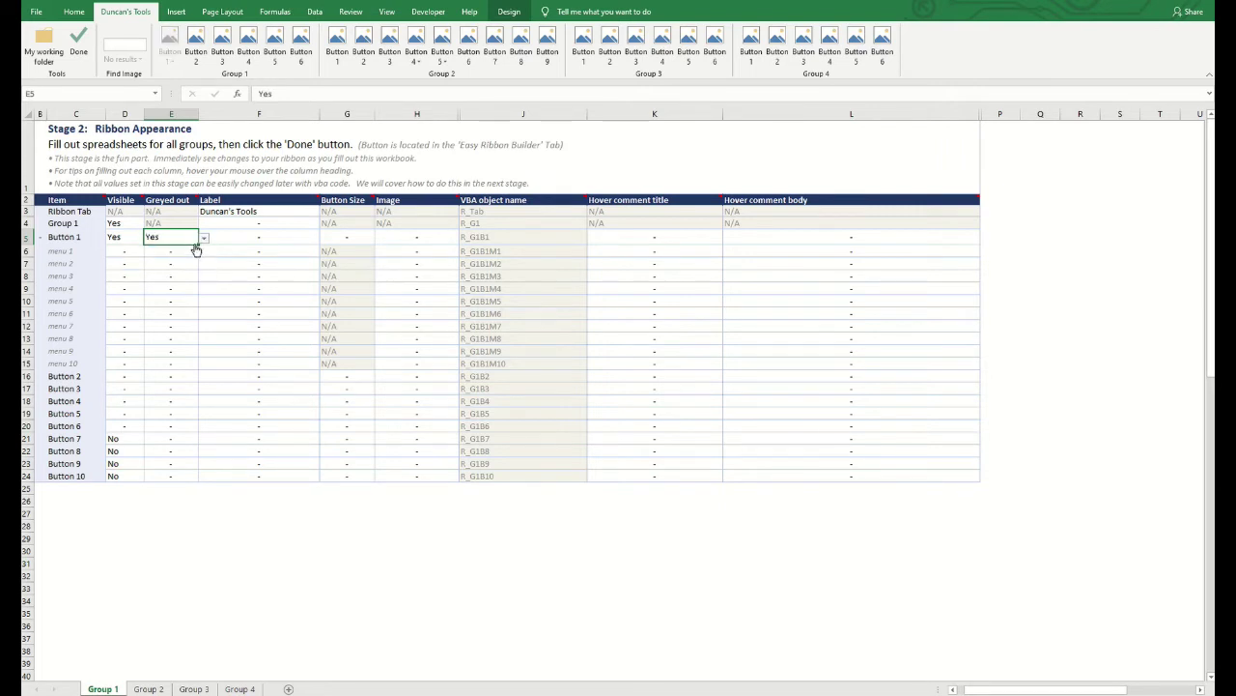
{"action": "left_click", "coordinate": [203, 239]}
{"action": "left_click", "coordinate": [193, 264]}
{"action": "left_click", "coordinate": [204, 239]}
{"action": "left_click", "coordinate": [192, 259]}
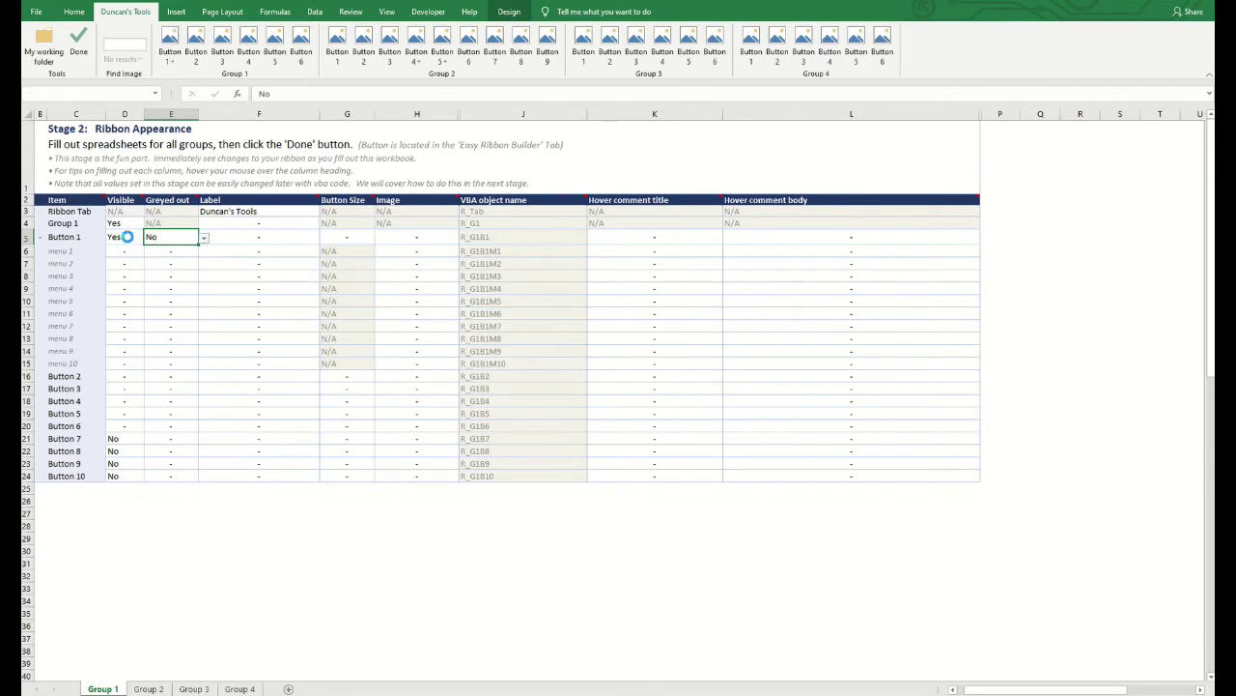
Step: Try hiding Button 1 by setting Visible to No, and set it back to Yes
{"action": "left_click", "coordinate": [125, 238]}
{"action": "left_click", "coordinate": [150, 238]}
{"action": "left_click", "coordinate": [146, 258]}
{"action": "left_click", "coordinate": [150, 239]}
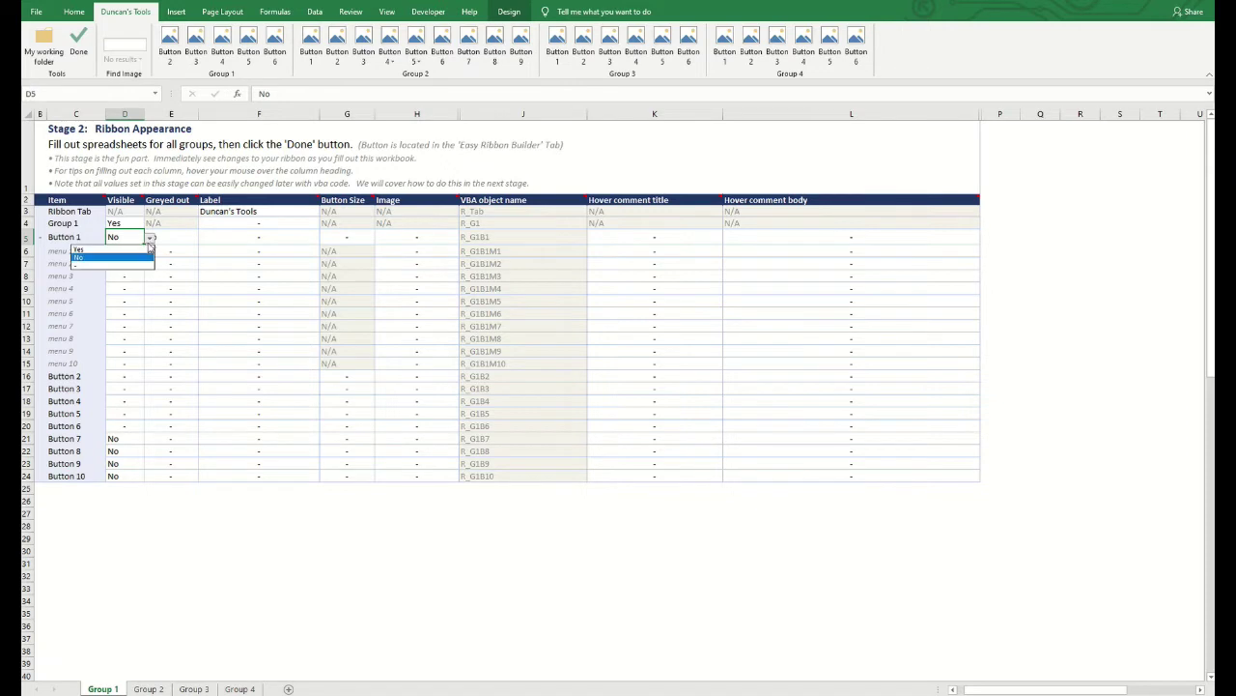
{"action": "left_click", "coordinate": [140, 251]}
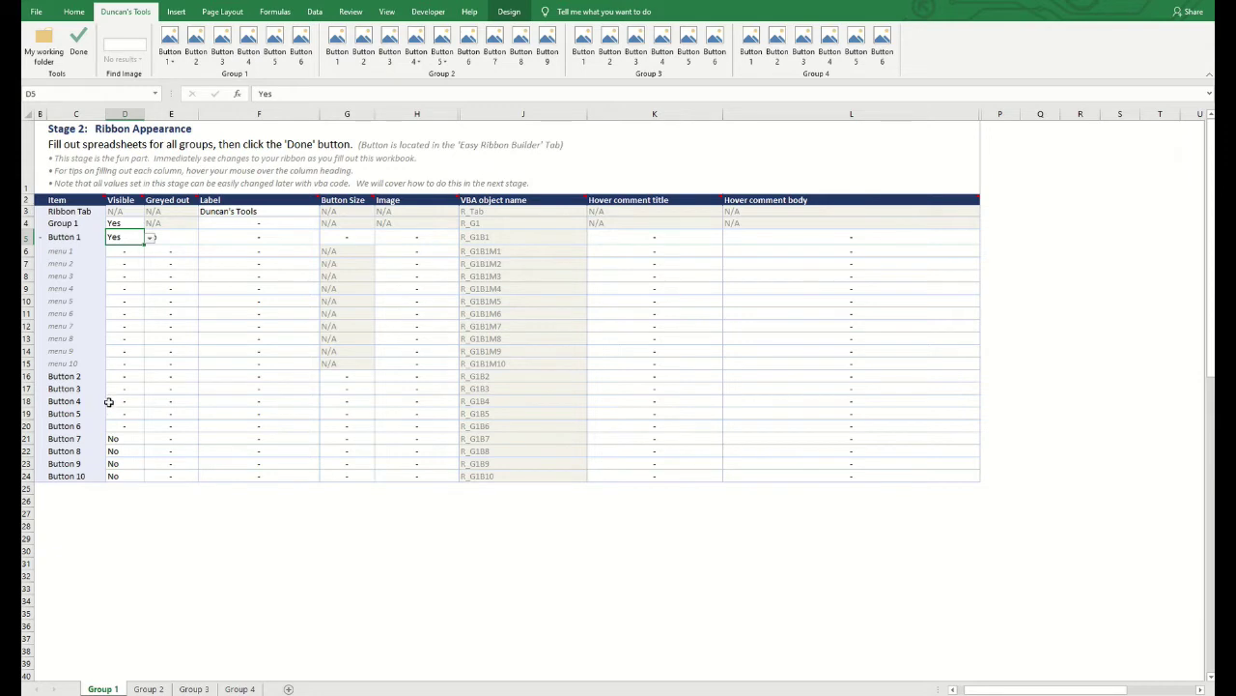
{"action": "left_click", "coordinate": [164, 241]}
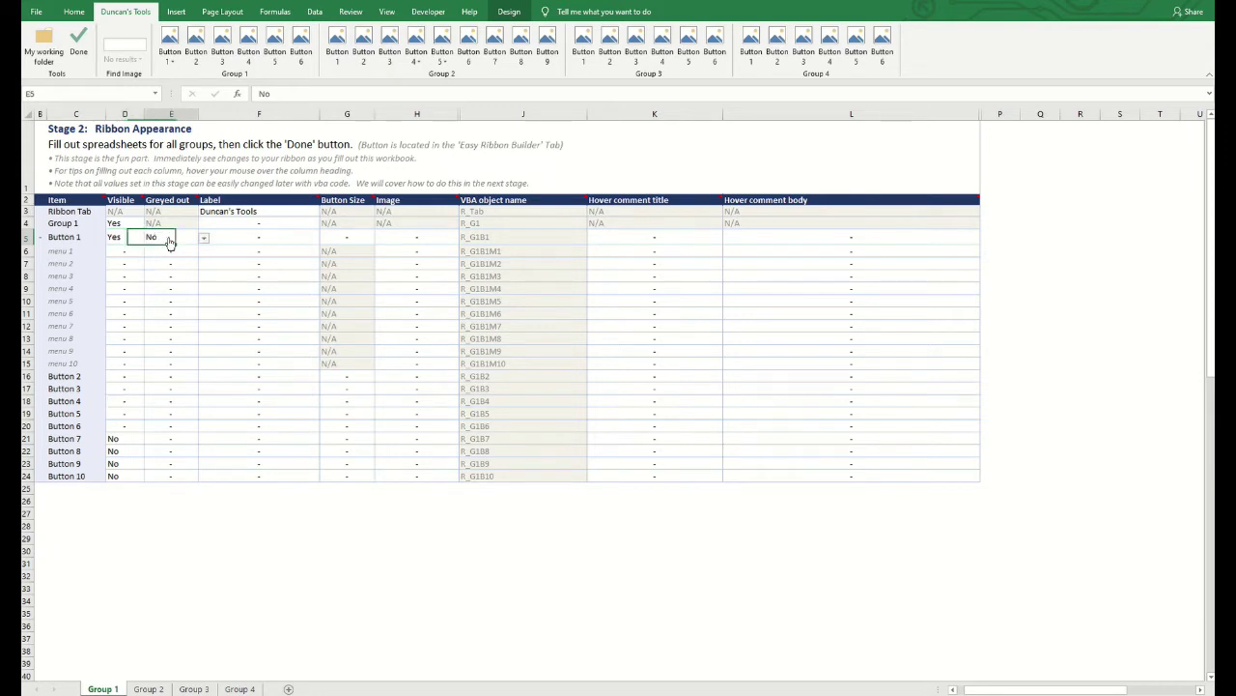
Step: Label Group 1 as "General Controls"
{"action": "left_click", "coordinate": [249, 225]}
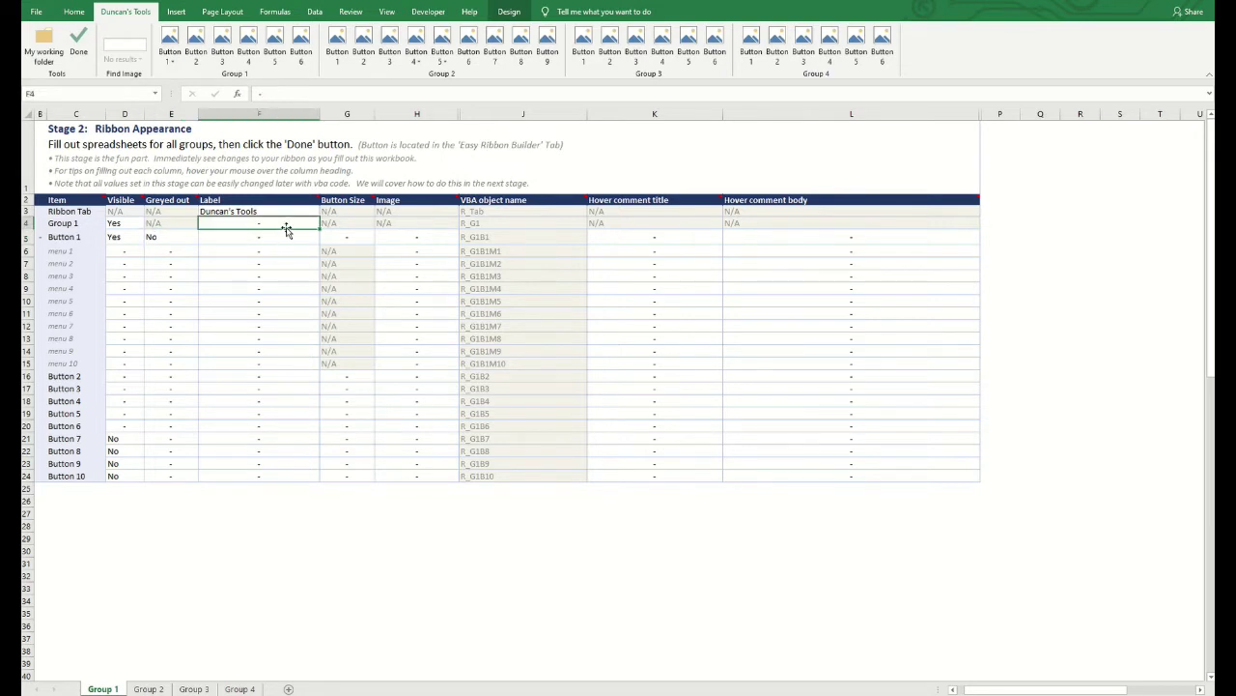
{"action": "double_click", "coordinate": [269, 225]}
{"action": "type", "text": "General Conr"}
{"action": "type", "text": "rols"}
{"action": "key", "text": "Return"}
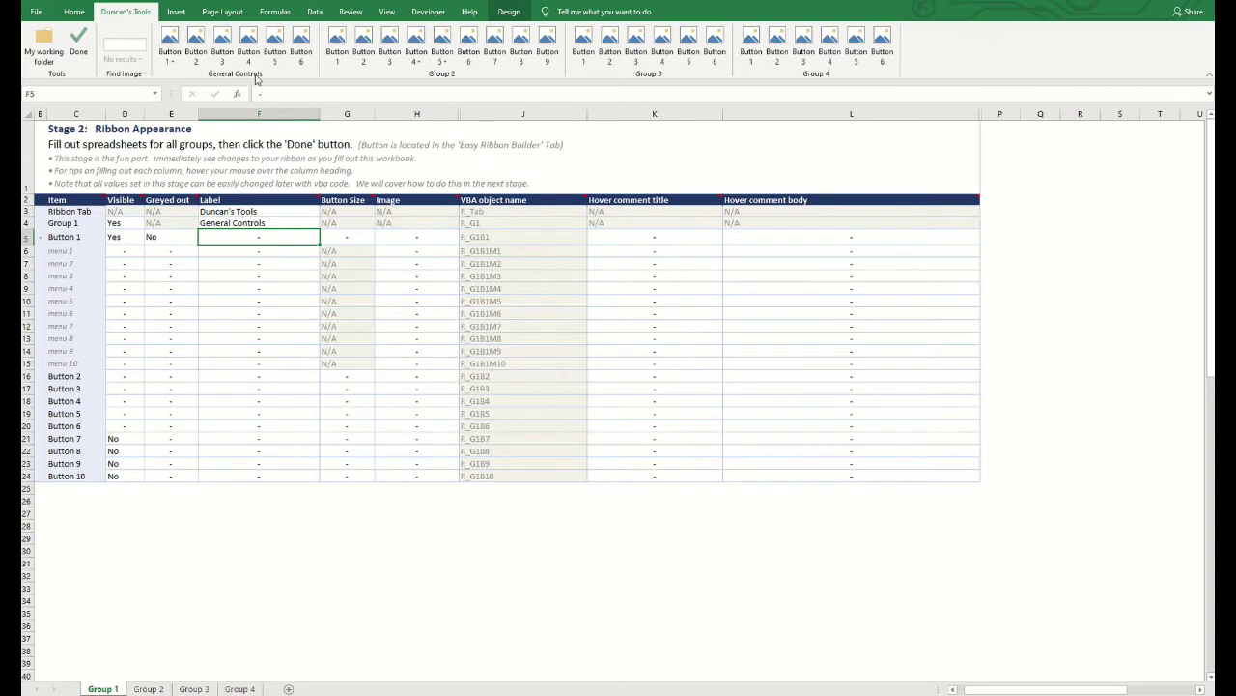
Step: Try the Small button size for Button 1 and change it to Large
{"action": "left_click", "coordinate": [357, 238]}
{"action": "left_click", "coordinate": [380, 239]}
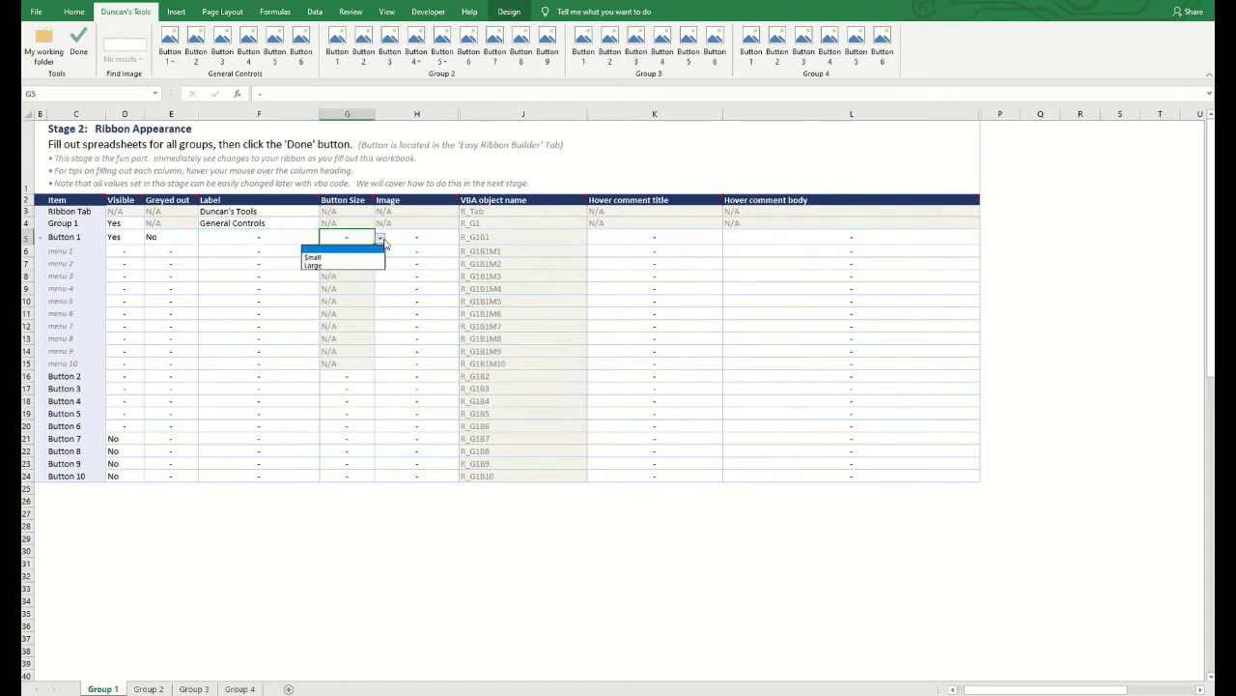
{"action": "left_click", "coordinate": [368, 256]}
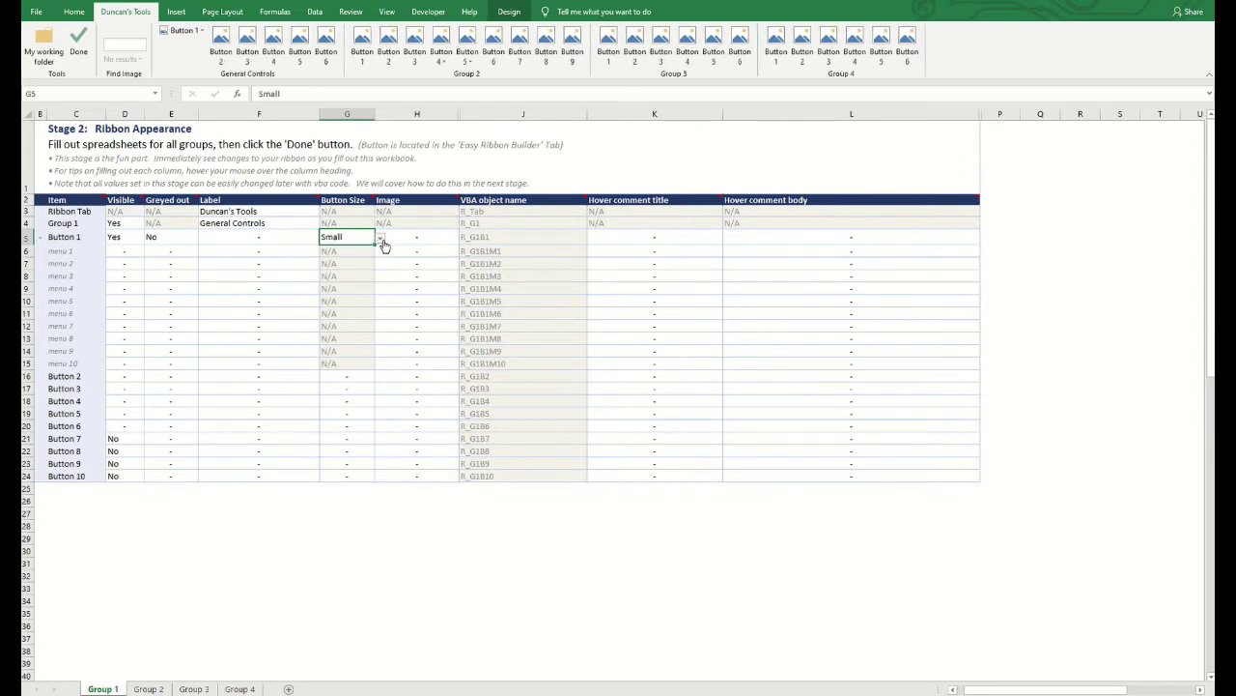
{"action": "left_click", "coordinate": [381, 237]}
{"action": "left_click", "coordinate": [373, 261]}
Step: Find ribbon images matching "color" and assign the ChartColorsGallery image to Button 1
{"action": "left_click", "coordinate": [415, 238]}
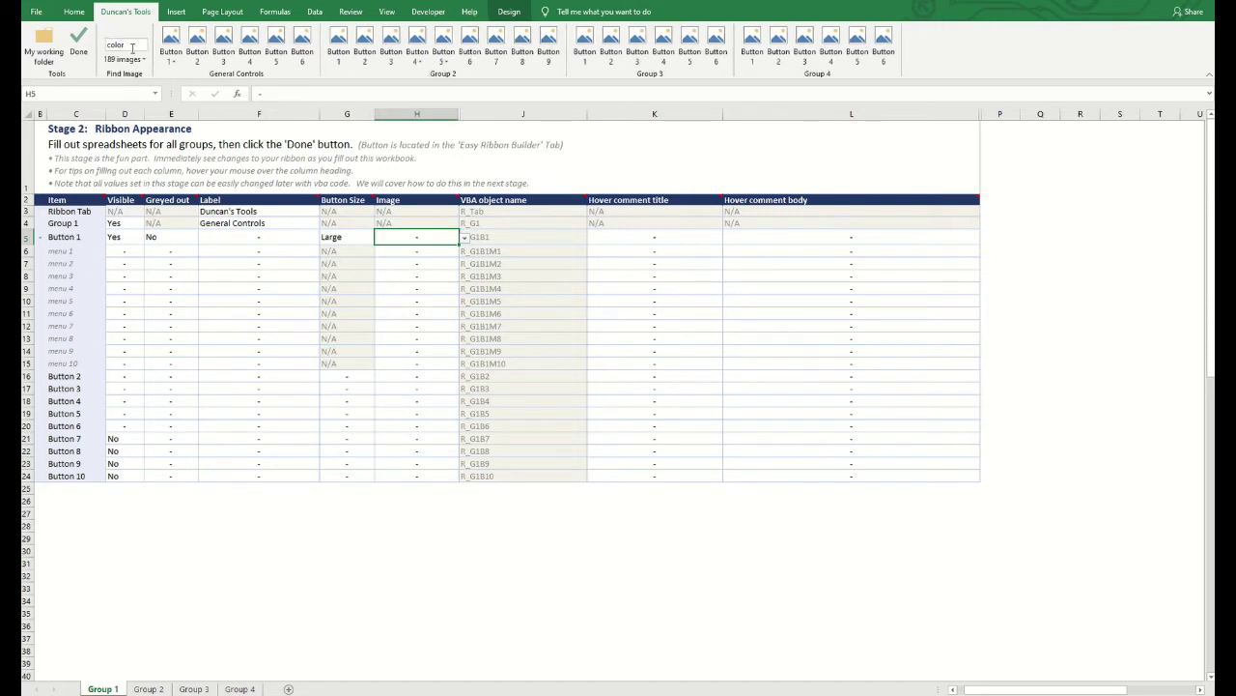
{"action": "left_click", "coordinate": [141, 60]}
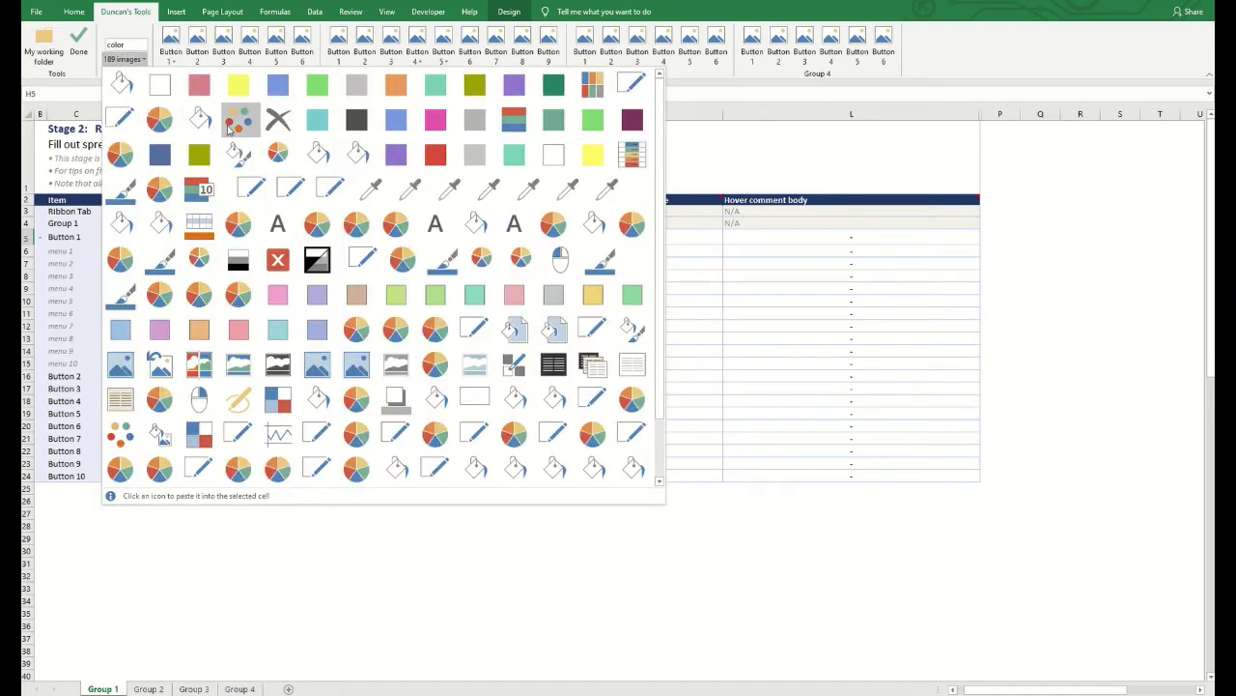
{"action": "left_click", "coordinate": [242, 124]}
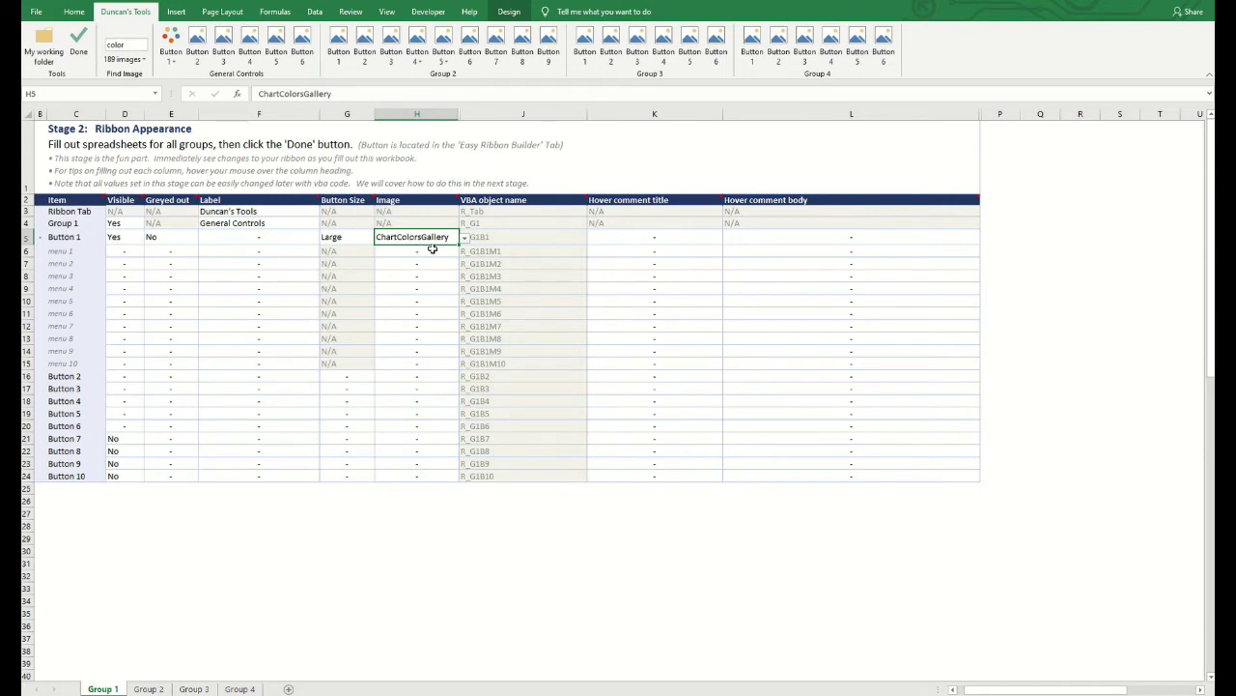
Step: Enter "Selkect Form Colour" as the hover comment title of Button 1
{"action": "left_click", "coordinate": [663, 233]}
{"action": "double_click", "coordinate": [664, 234]}
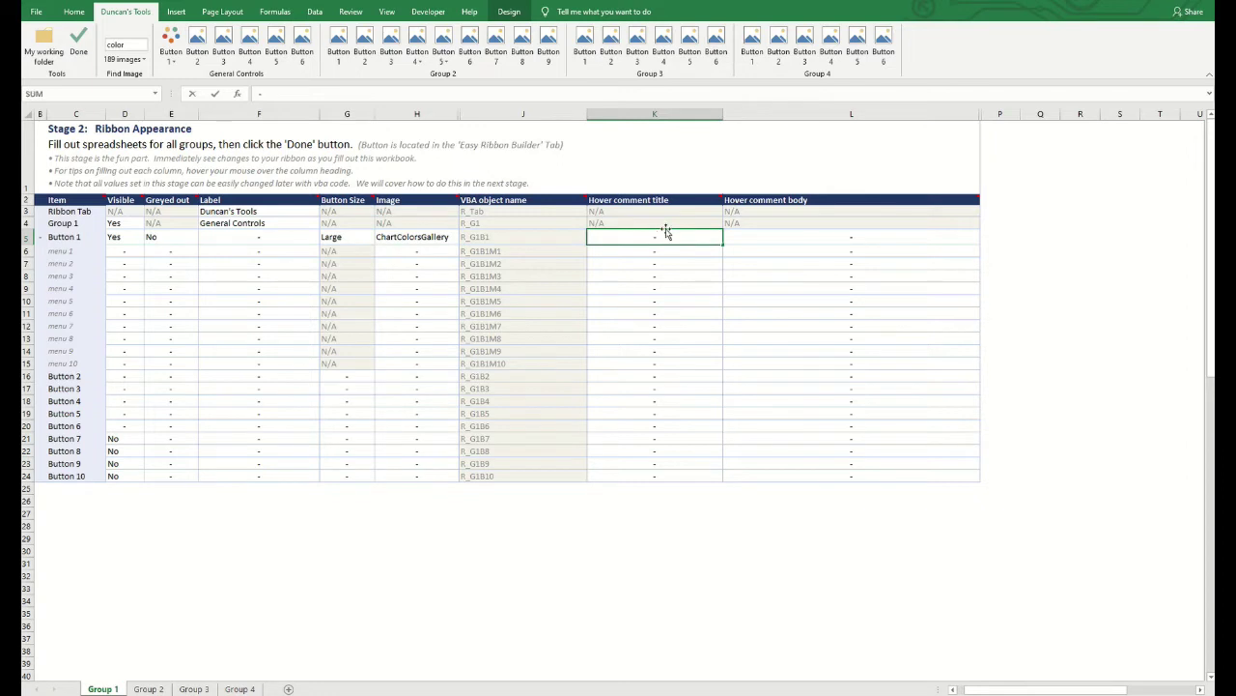
{"action": "type", "text": "Selkect Form Colour"}
{"action": "key", "text": "Tab"}
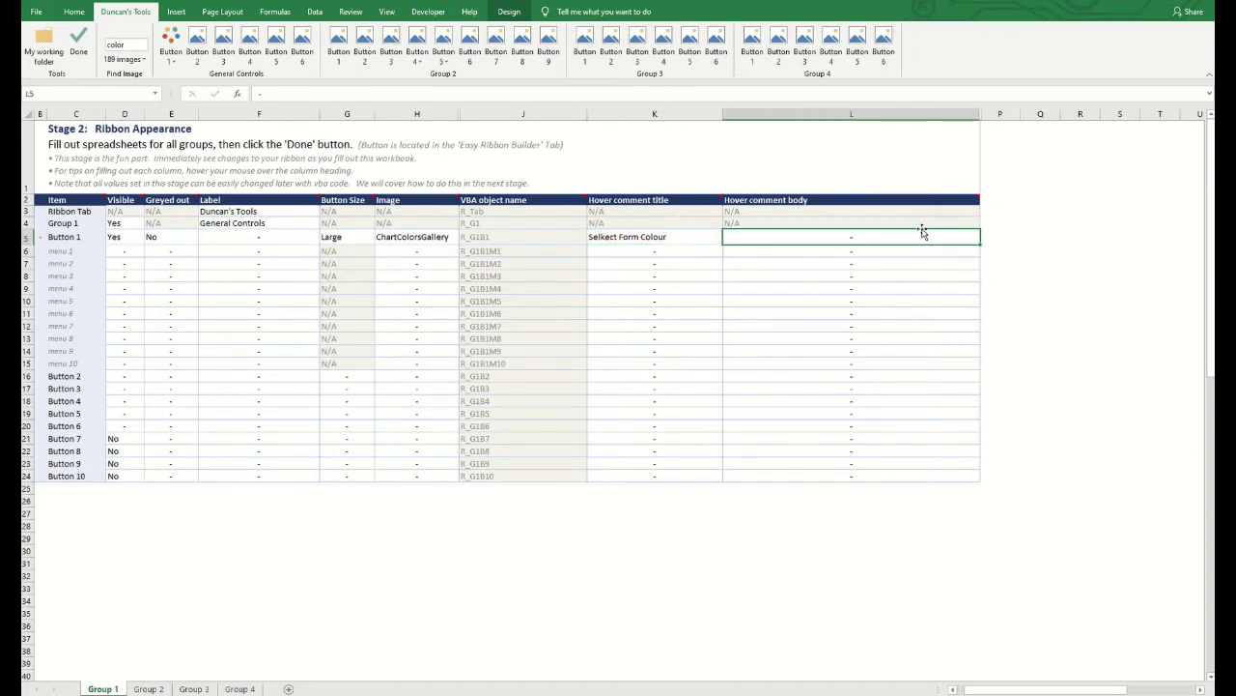
Step: Enter "Select the background colour of the form" as the hover comment body of Button 1
{"action": "double_click", "coordinate": [904, 232]}
{"action": "type", "text": "Select the backlground"}
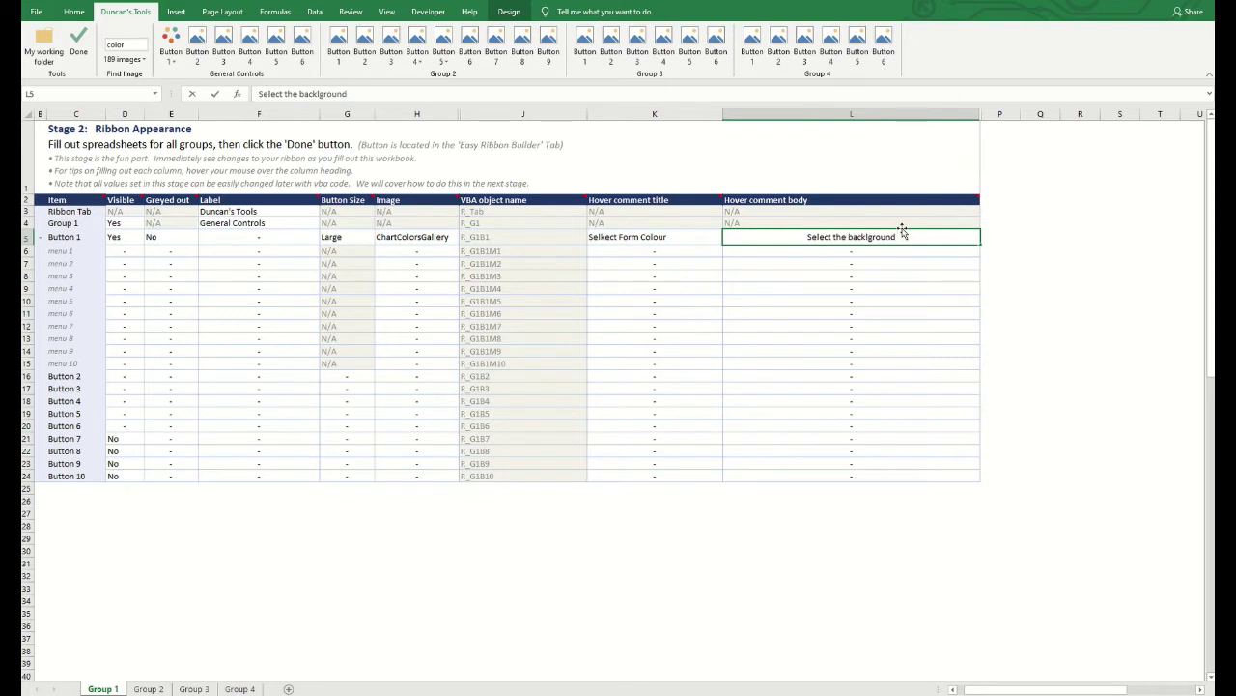
{"action": "key", "text": "BackSpace"}
{"action": "key", "text": "BackSpace"}
{"action": "key", "text": "BackSpace"}
{"action": "key", "text": "BackSpace"}
{"action": "key", "text": "BackSpace"}
{"action": "key", "text": "BackSpace"}
{"action": "type", "text": "ground colour of the form"}
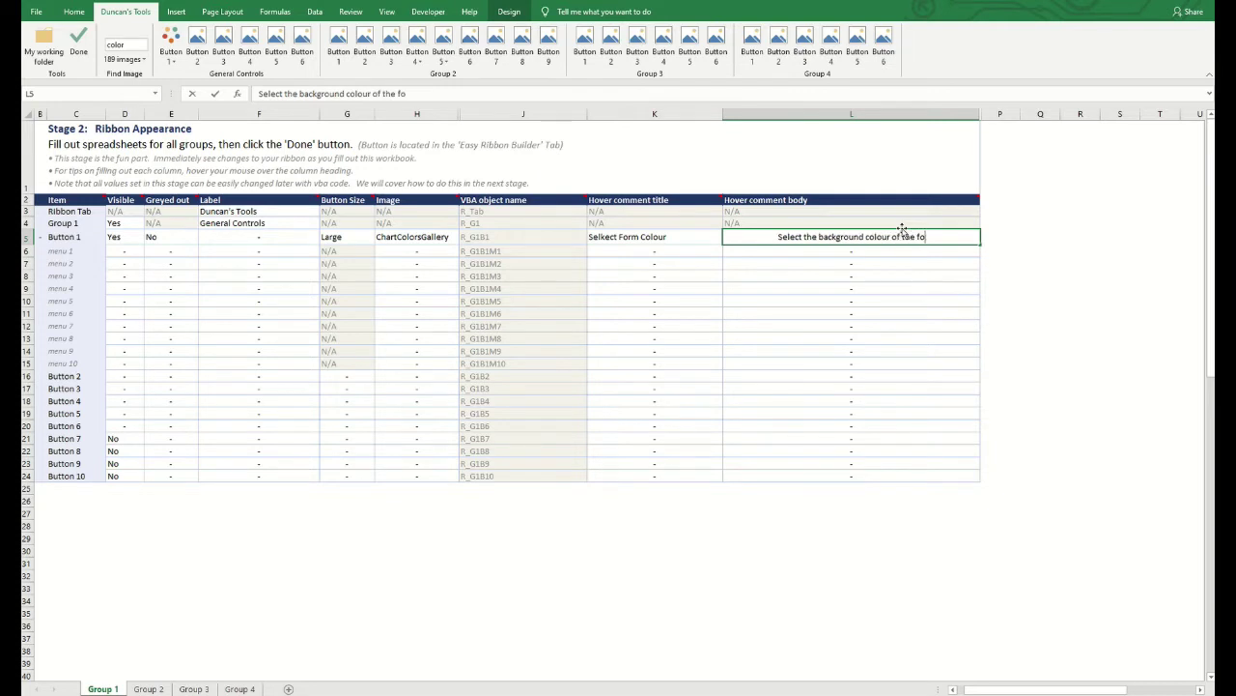
{"action": "key", "text": "Return"}
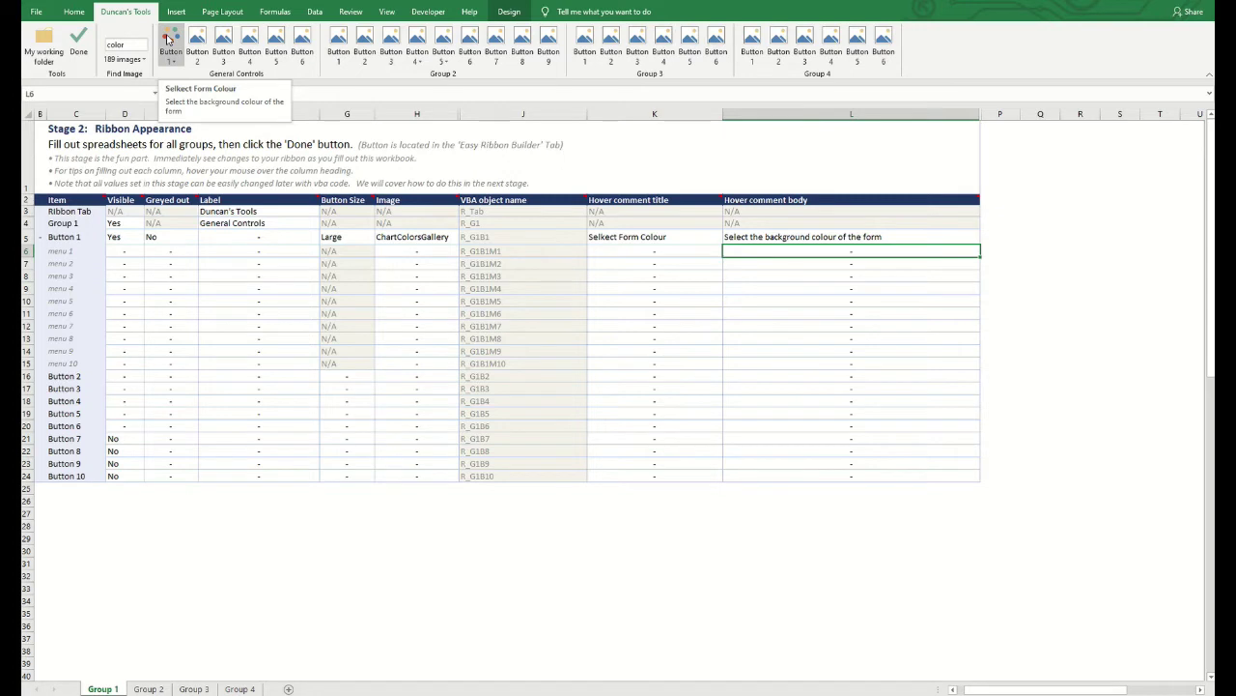
Step: Correct the hover comment title of Button 1 to "Select Form Colour"
{"action": "double_click", "coordinate": [604, 236]}
{"action": "key", "text": "BackSpace"}
{"action": "key", "text": "Return"}
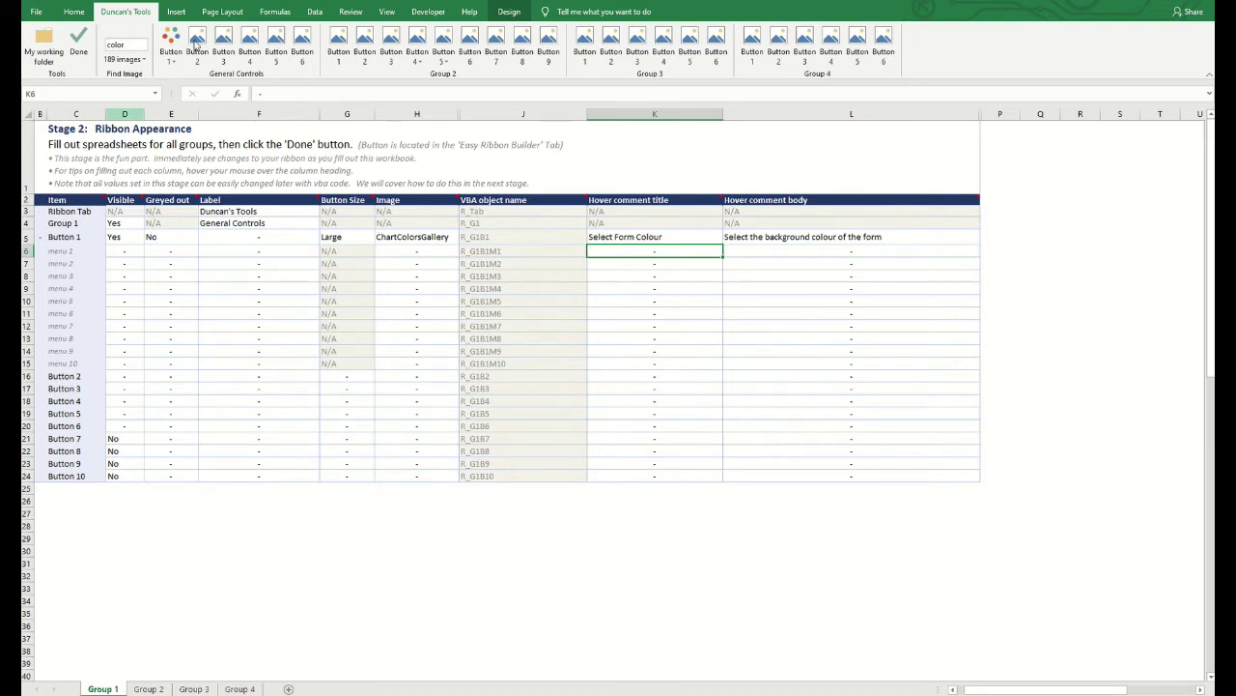
Step: Examine the menu items of Button 1 in the ribbon, and toggle its menu rows in the sheet between collapsed and expanded
{"action": "left_click", "coordinate": [171, 62]}
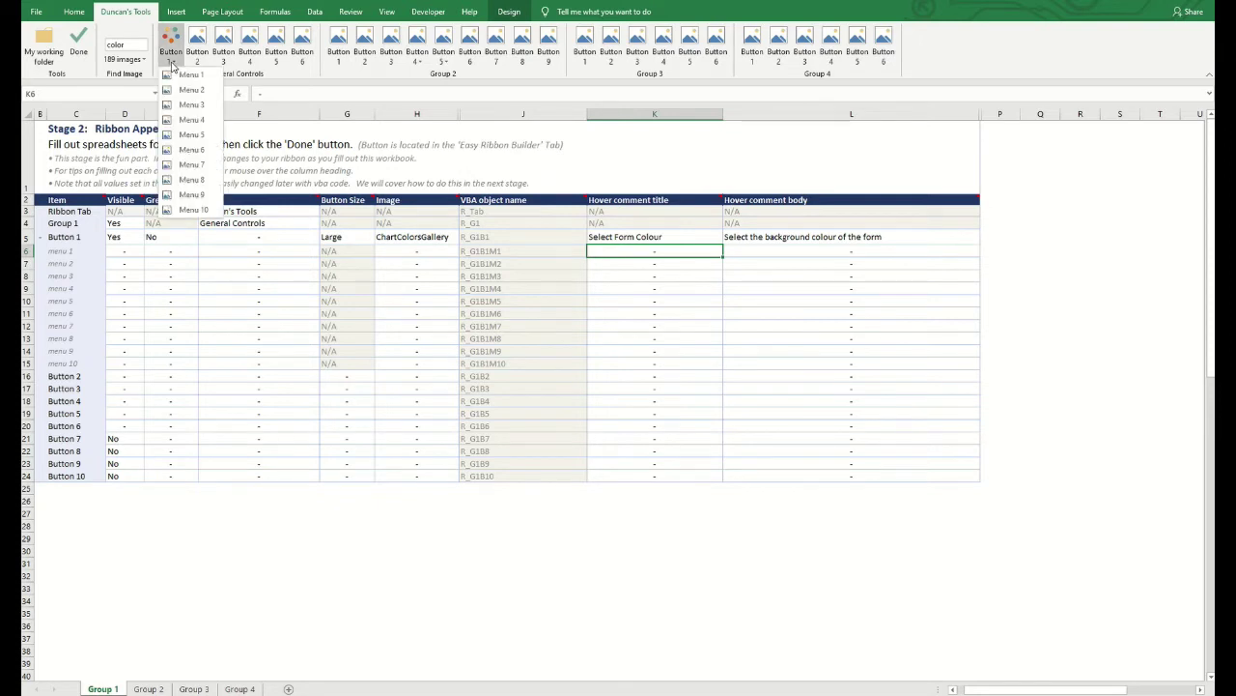
{"action": "left_click", "coordinate": [172, 63]}
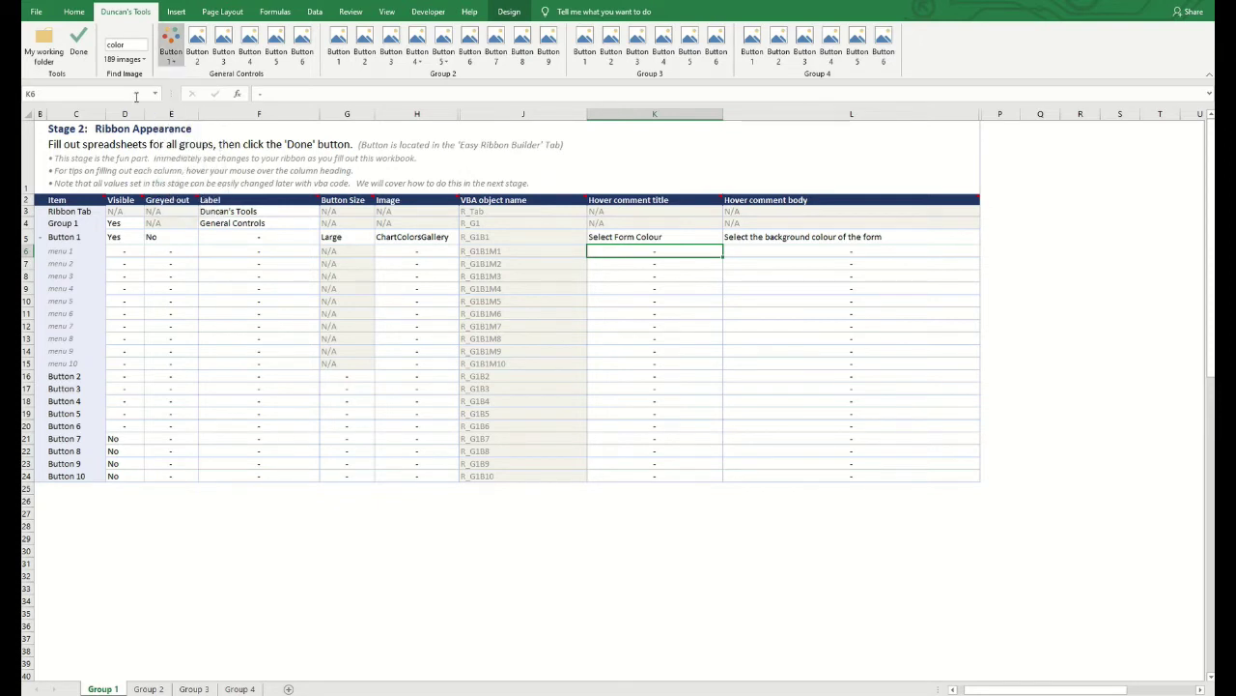
{"action": "left_click", "coordinate": [38, 235]}
{"action": "left_click", "coordinate": [39, 235]}
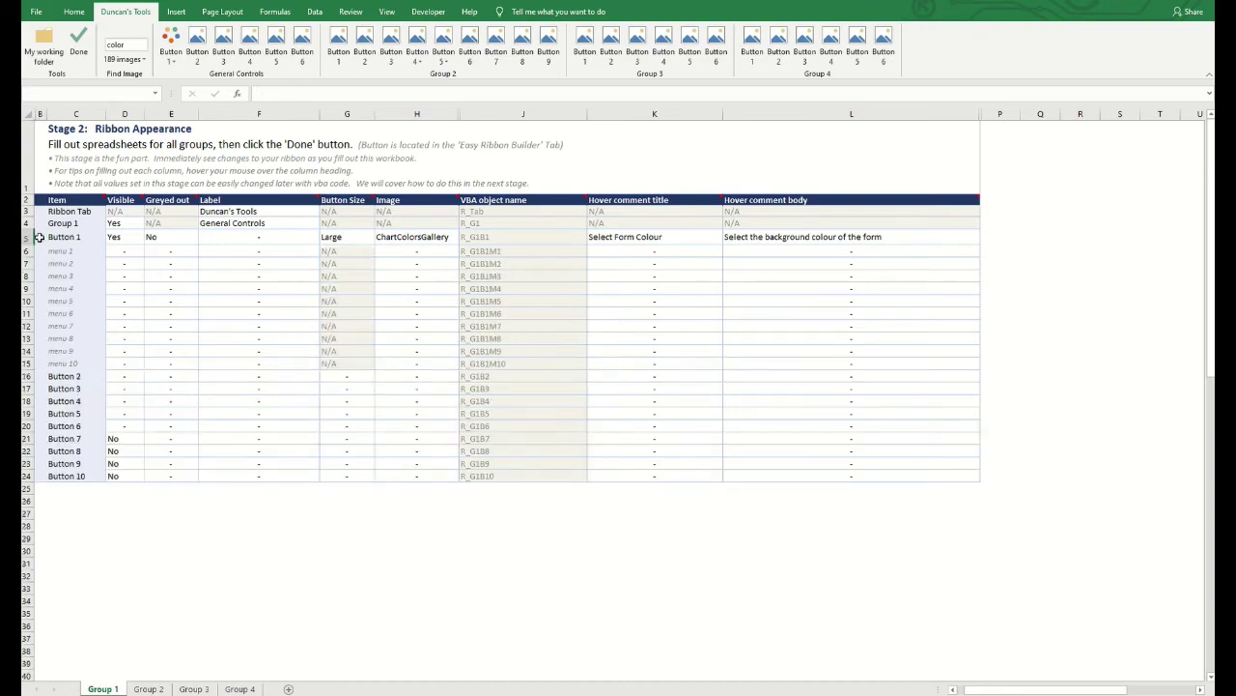
{"action": "left_click", "coordinate": [39, 235]}
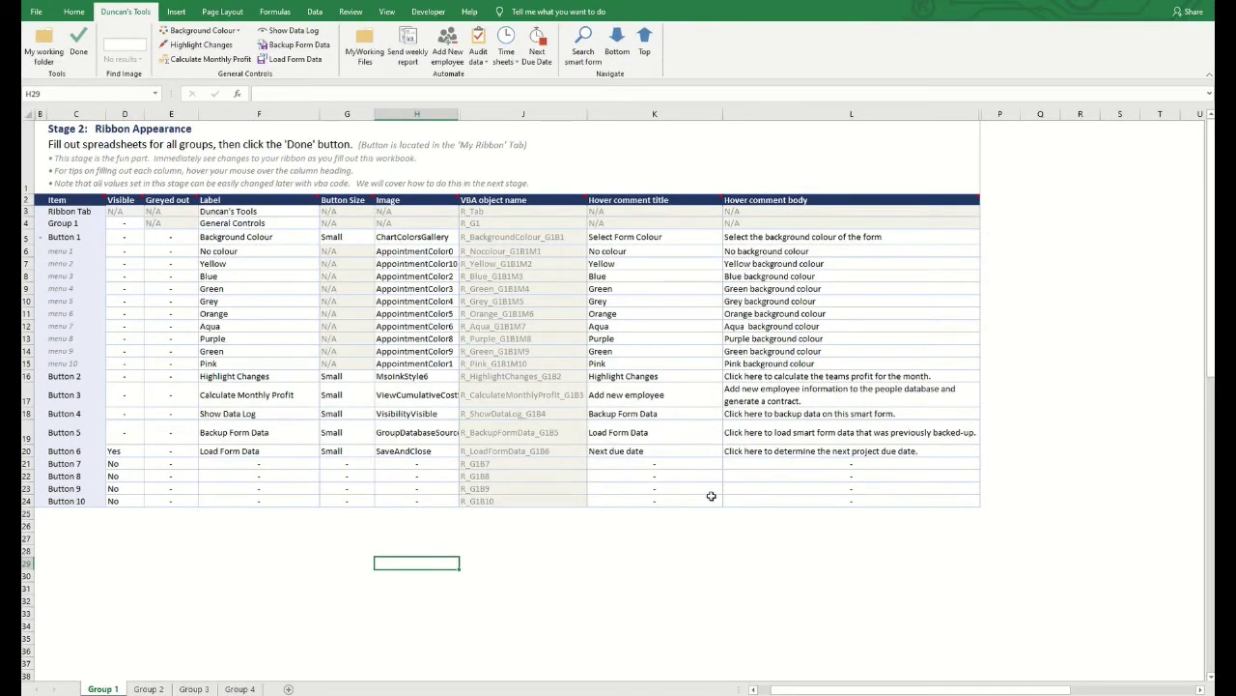
Step: Examine the colour choices offered by the Background Colour button in the General Controls group
{"action": "left_click", "coordinate": [238, 39]}
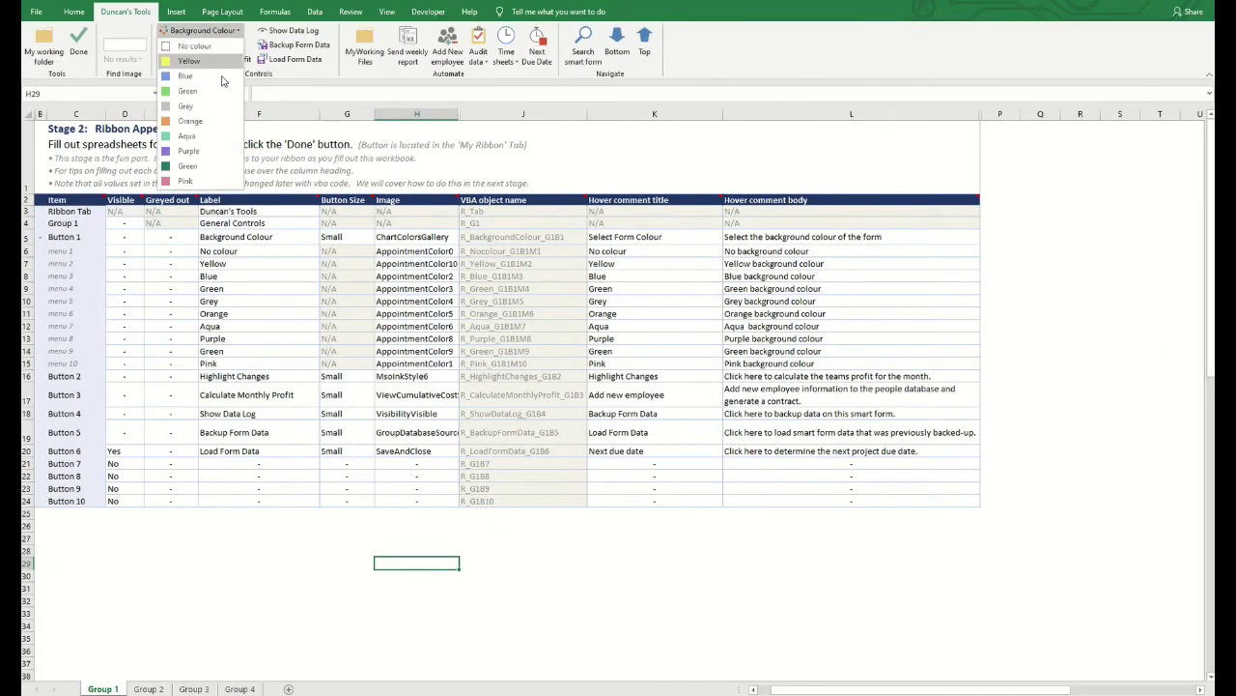
Step: Close the background colour choices and mark the ribbon appearance stage as done
{"action": "left_click", "coordinate": [240, 32]}
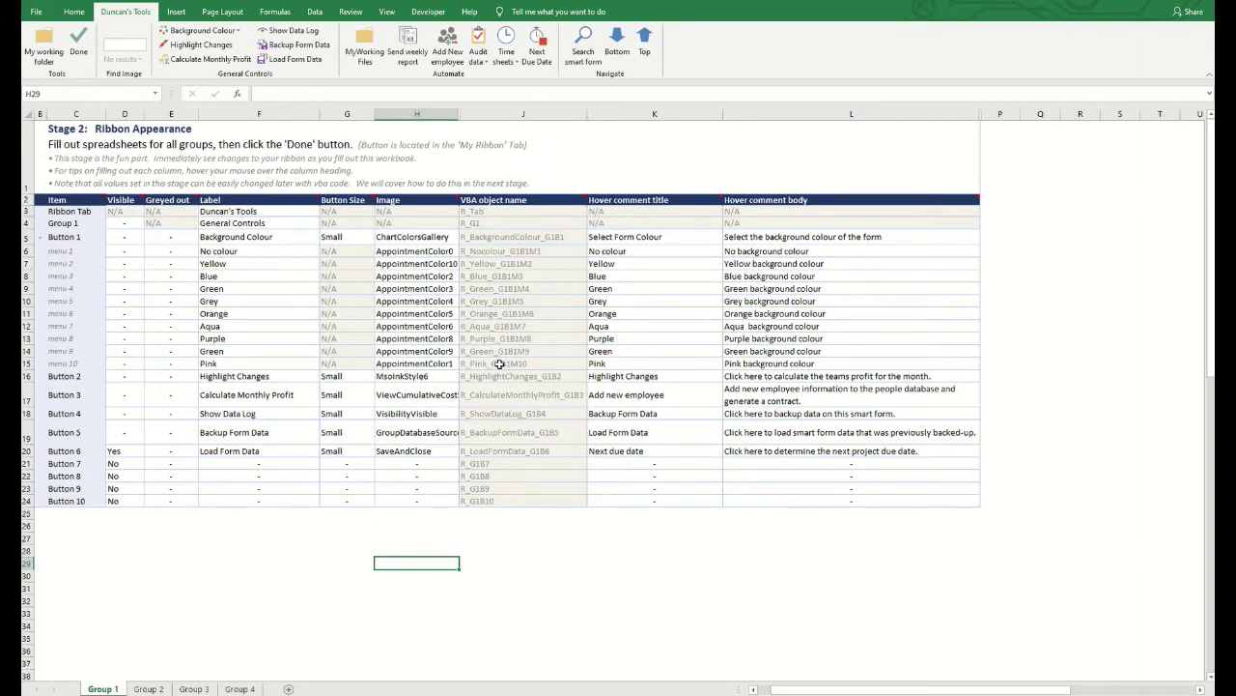
{"action": "left_click", "coordinate": [79, 43]}
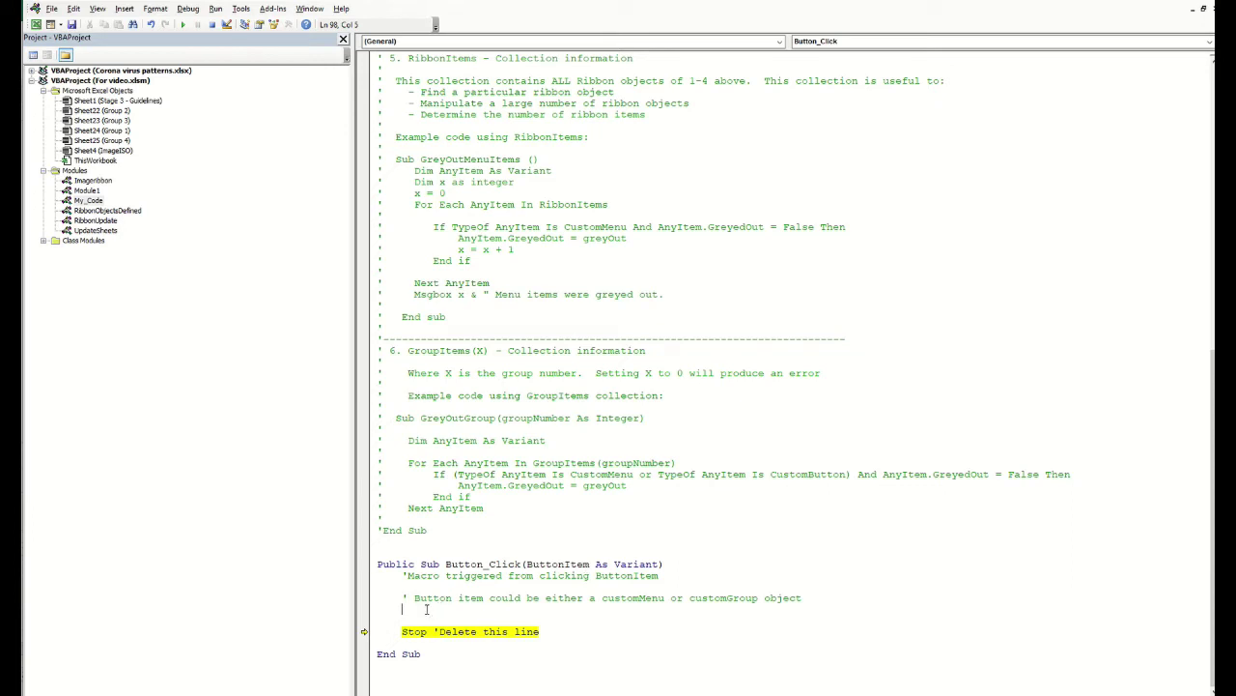
Step: Start an If condition in the Button_Click procedure that compares ButtonItem.ControlID with the ribbon object R_Bottom_G3B2
{"action": "type", "text": "if Buttonitem.controlid = r_"}
{"action": "key", "text": "ctrl+space"}
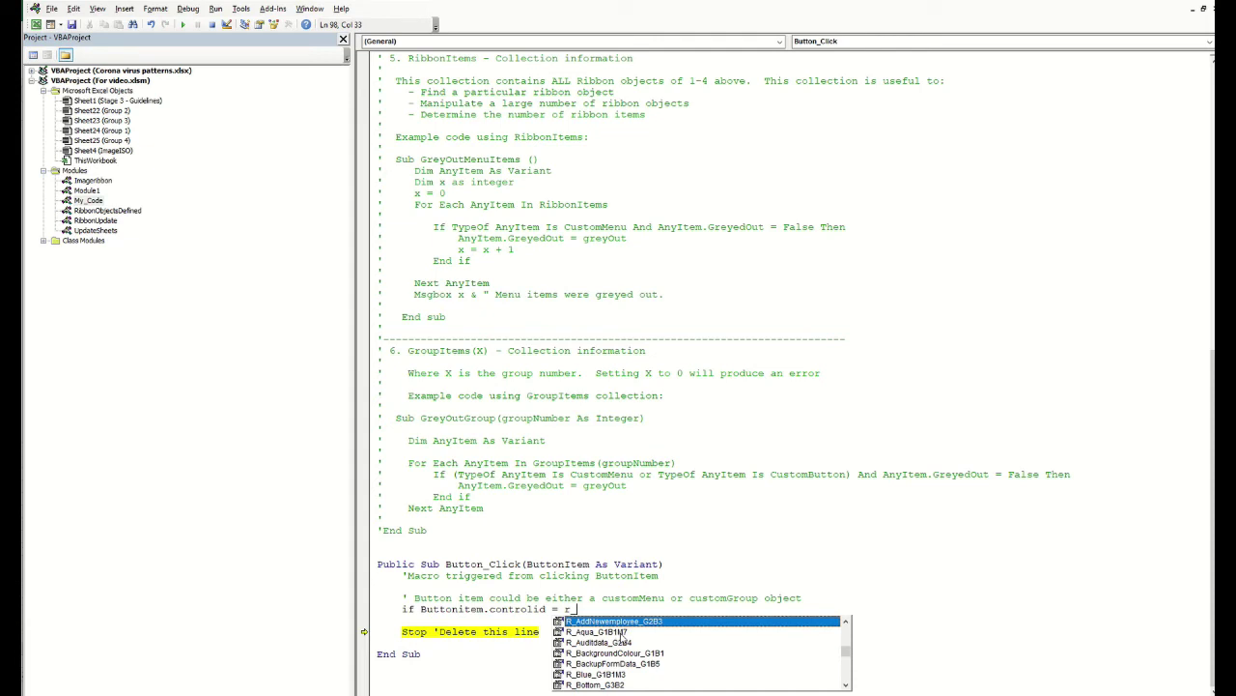
{"action": "scroll", "coordinate": [846, 653], "scroll_direction": "down", "scroll_amount": 5}
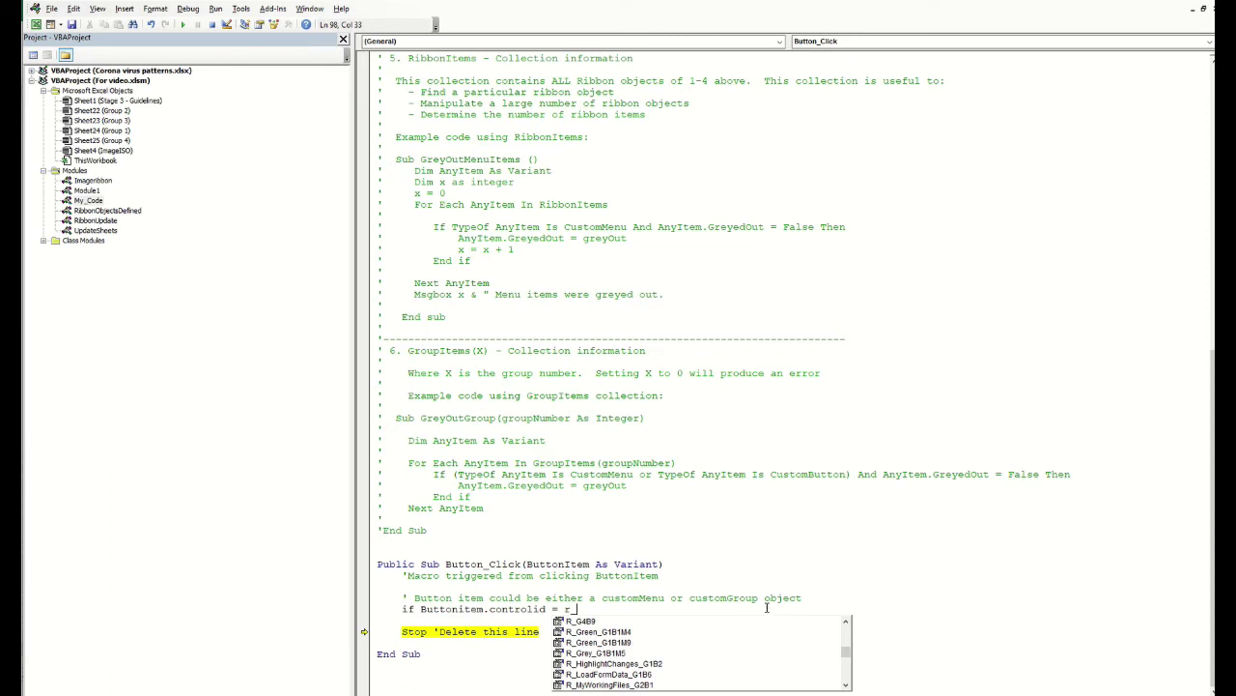
{"action": "type", "text": "b"}
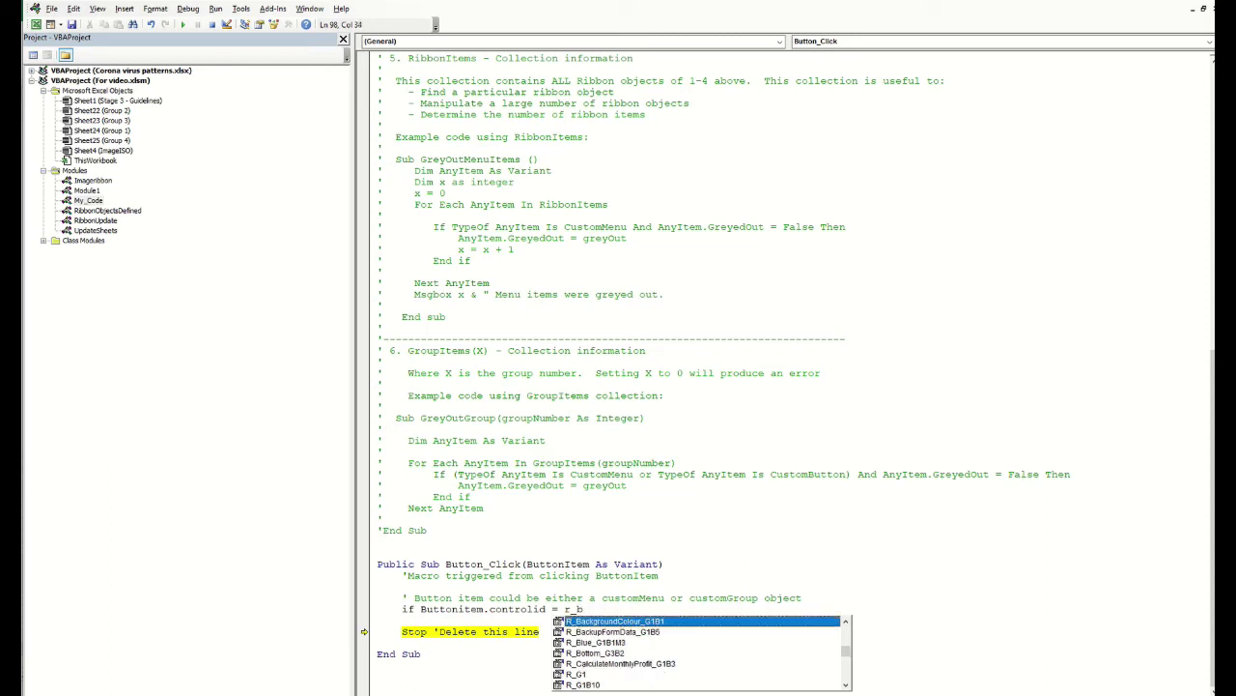
{"action": "type", "text": "ot"}
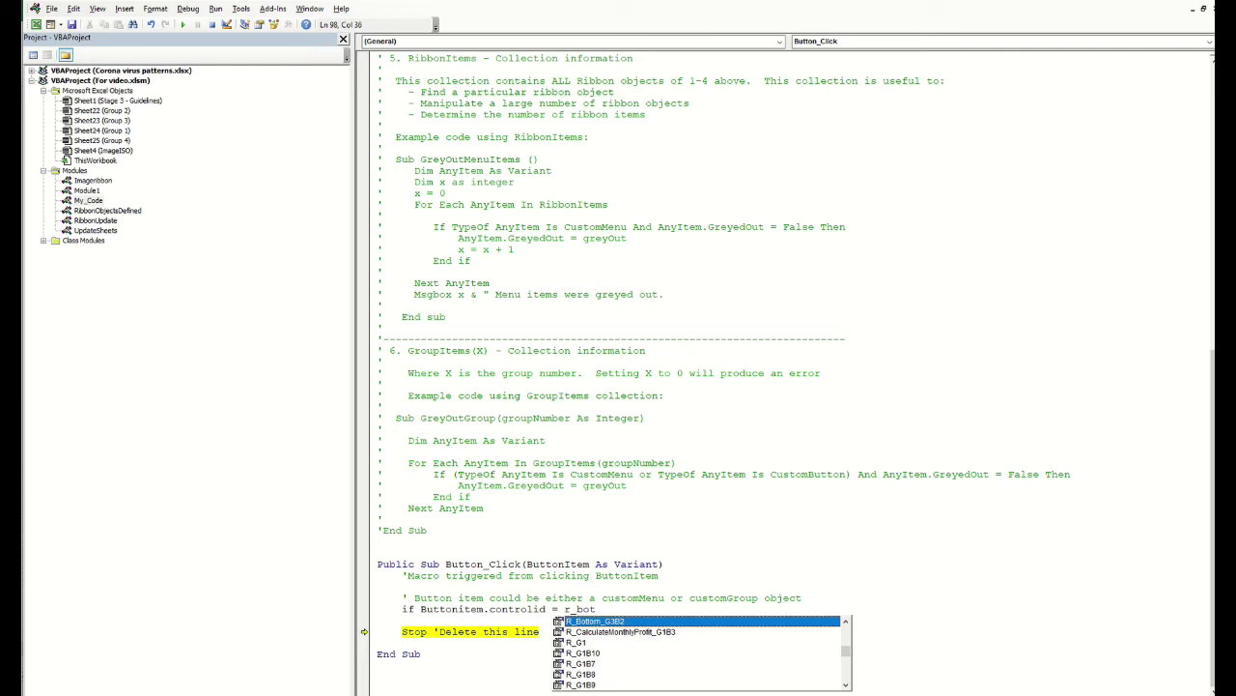
{"action": "type", "text": "tom_G3B2"}
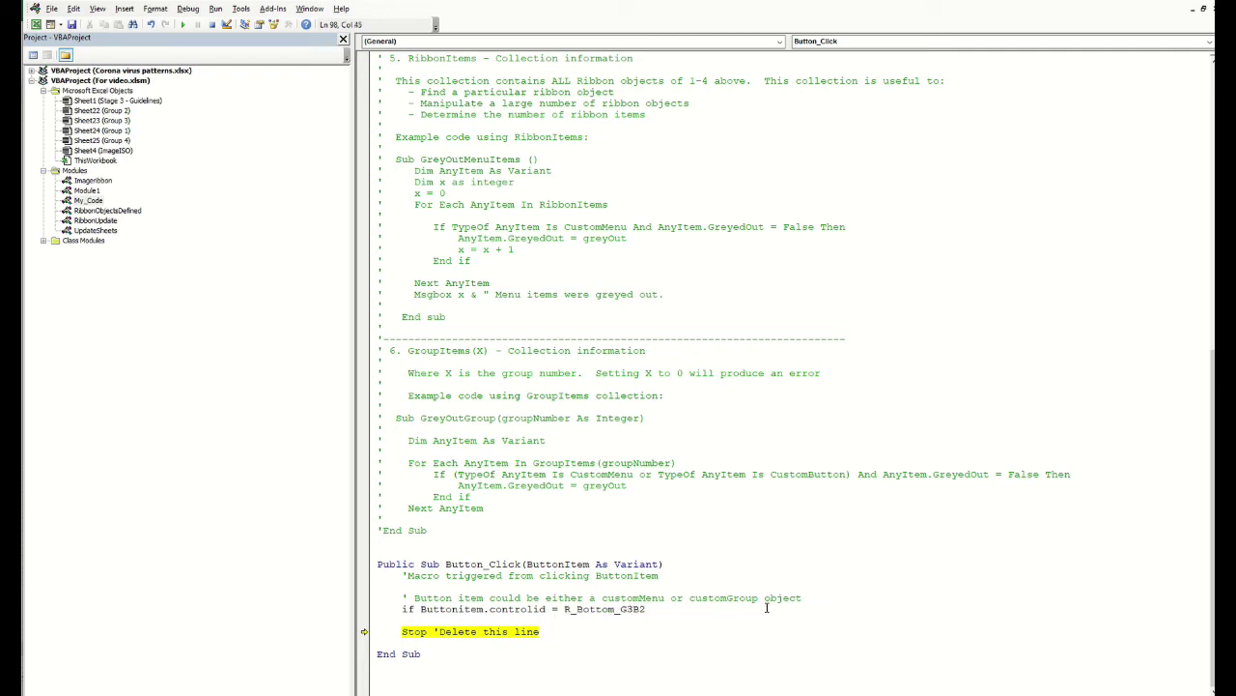
Step: Complete the If condition with R_Bottom_G3B2's ControlID property and Then, and close the block with End If around an empty line
{"action": "key", "text": "BackSpace"}
{"action": "type", "text": ".control"}
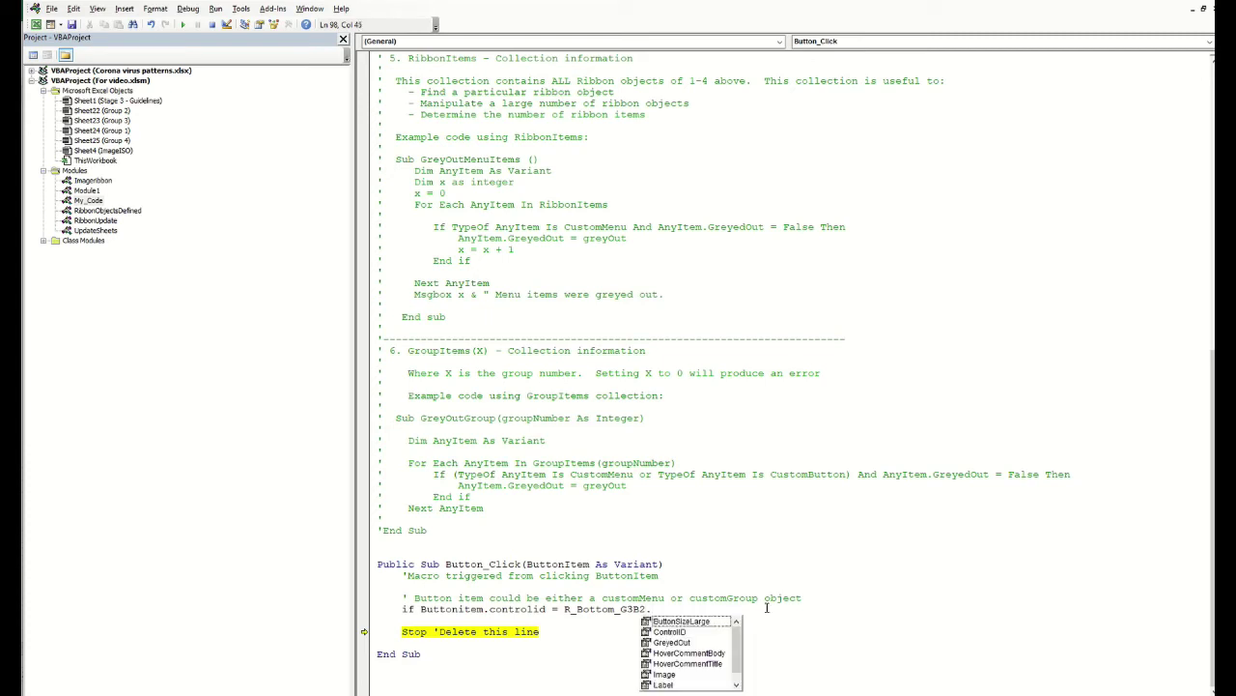
{"action": "type", "text": "i"}
{"action": "type", "text": " then"}
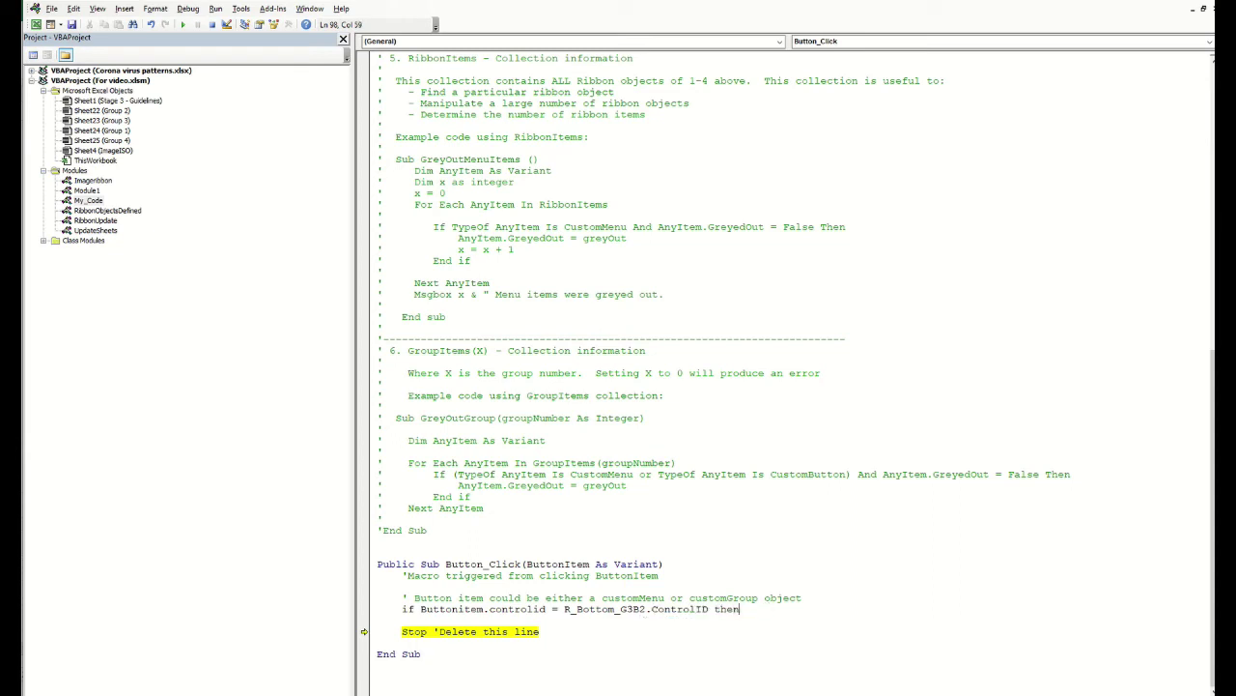
{"action": "key", "text": "Return"}
{"action": "key", "text": "Return"}
{"action": "type", "text": "end if"}
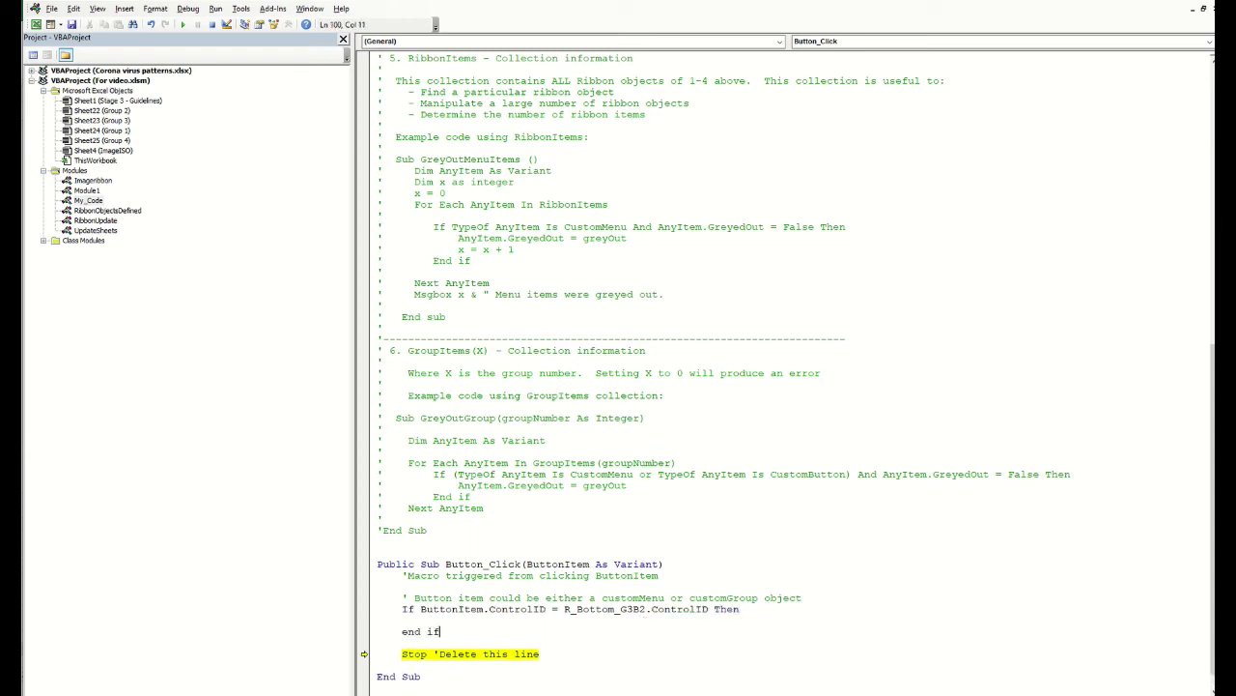
{"action": "left_click", "coordinate": [403, 620]}
{"action": "scroll", "coordinate": [436, 609], "scroll_direction": "down", "scroll_amount": 1}
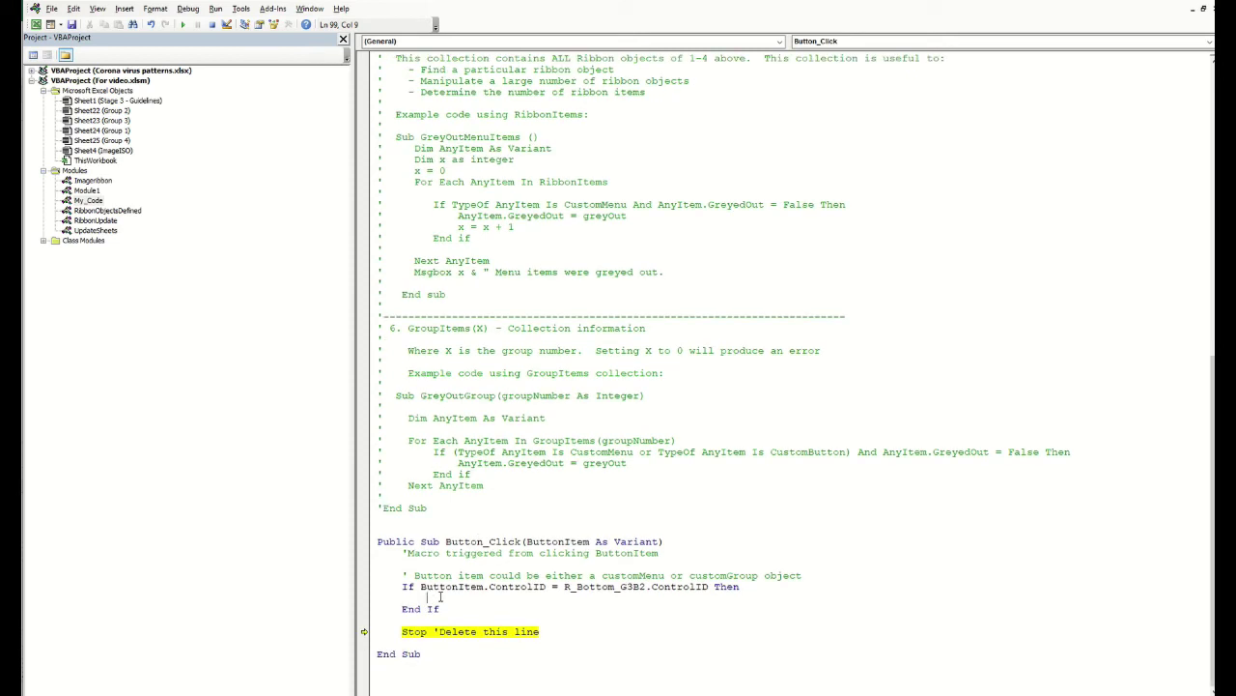
Step: Switch to the Excel workbook and enter "Bottom of the page" in cell C24 of the Stage 3 - Guidelines sheet
{"action": "key", "text": "alt+F11"}
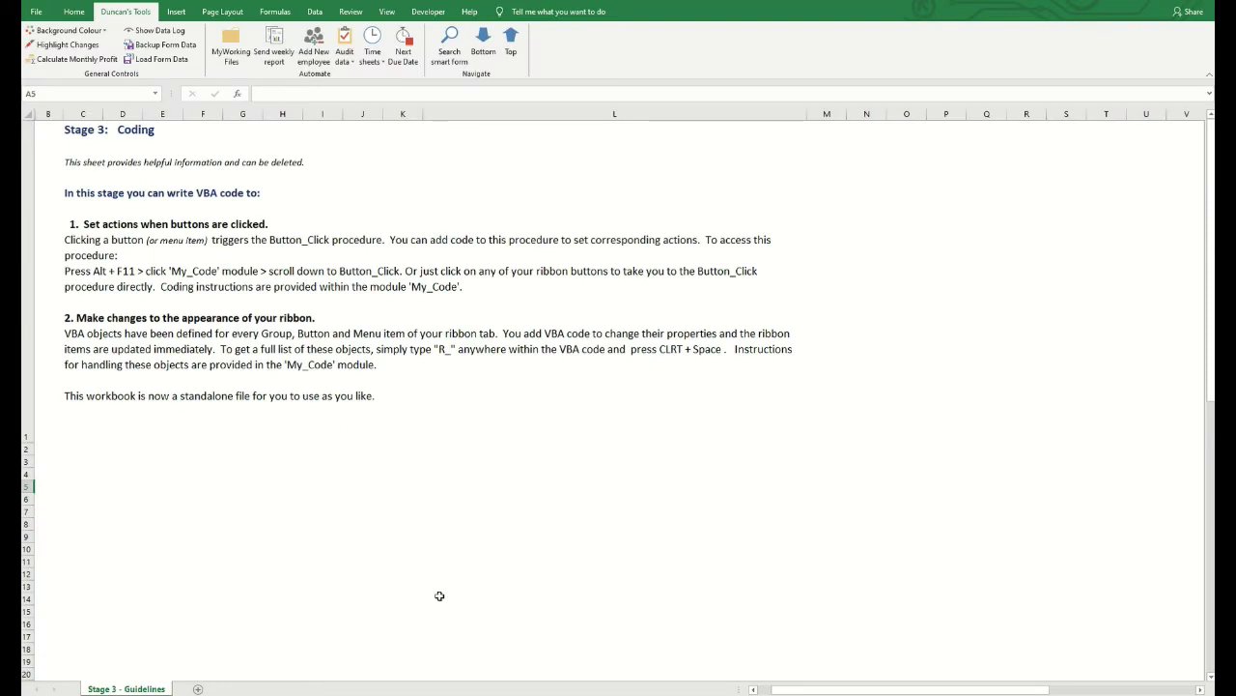
{"action": "scroll", "coordinate": [100, 496], "scroll_direction": "up", "scroll_amount": 1}
{"action": "left_click", "coordinate": [106, 373]}
{"action": "left_click", "coordinate": [88, 382]}
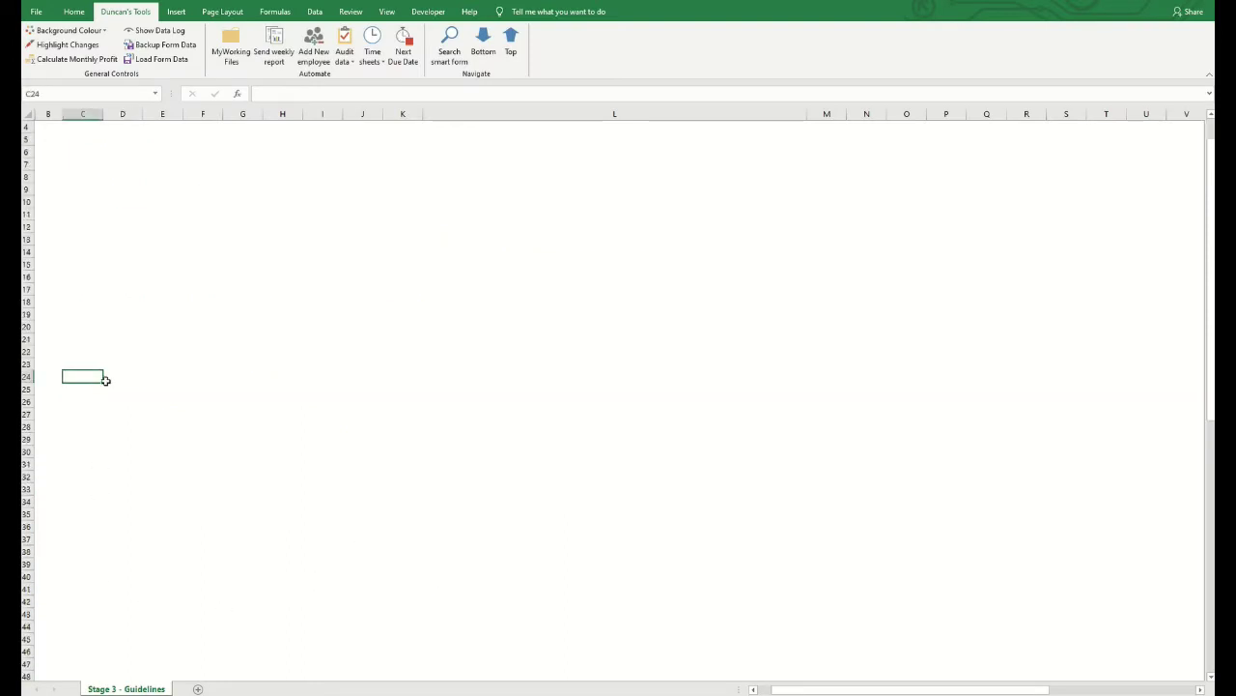
{"action": "type", "text": "Bottom of the page"}
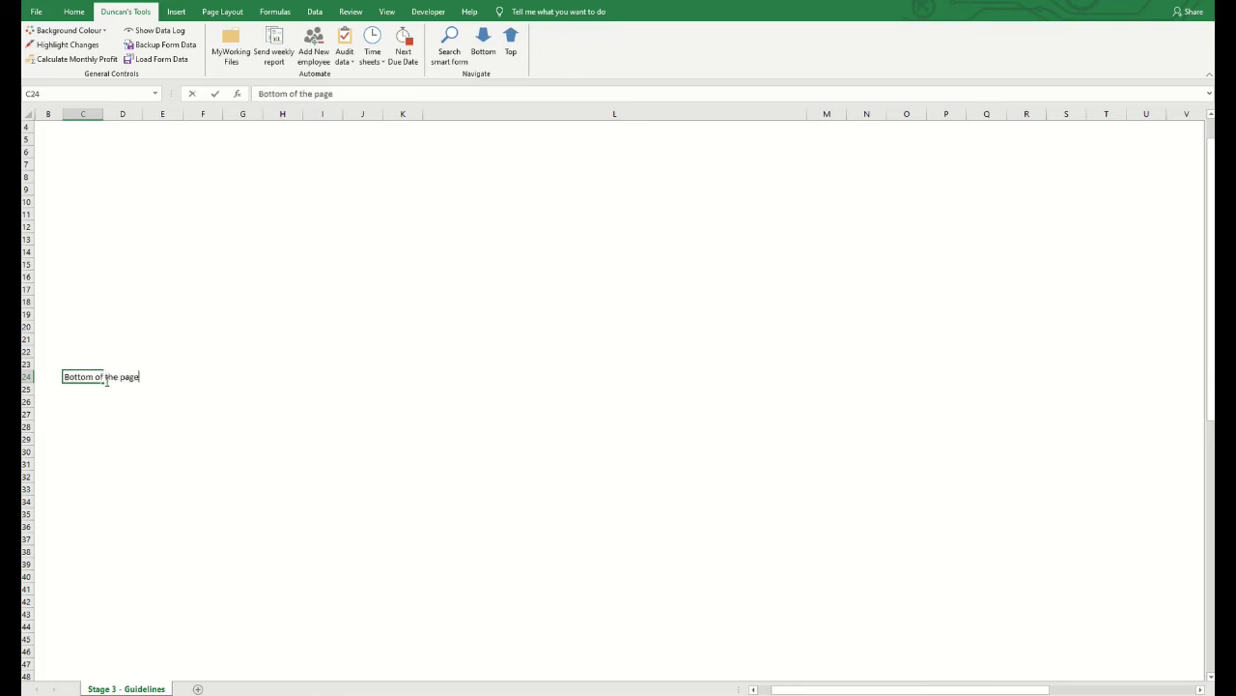
{"action": "key", "text": "Return"}
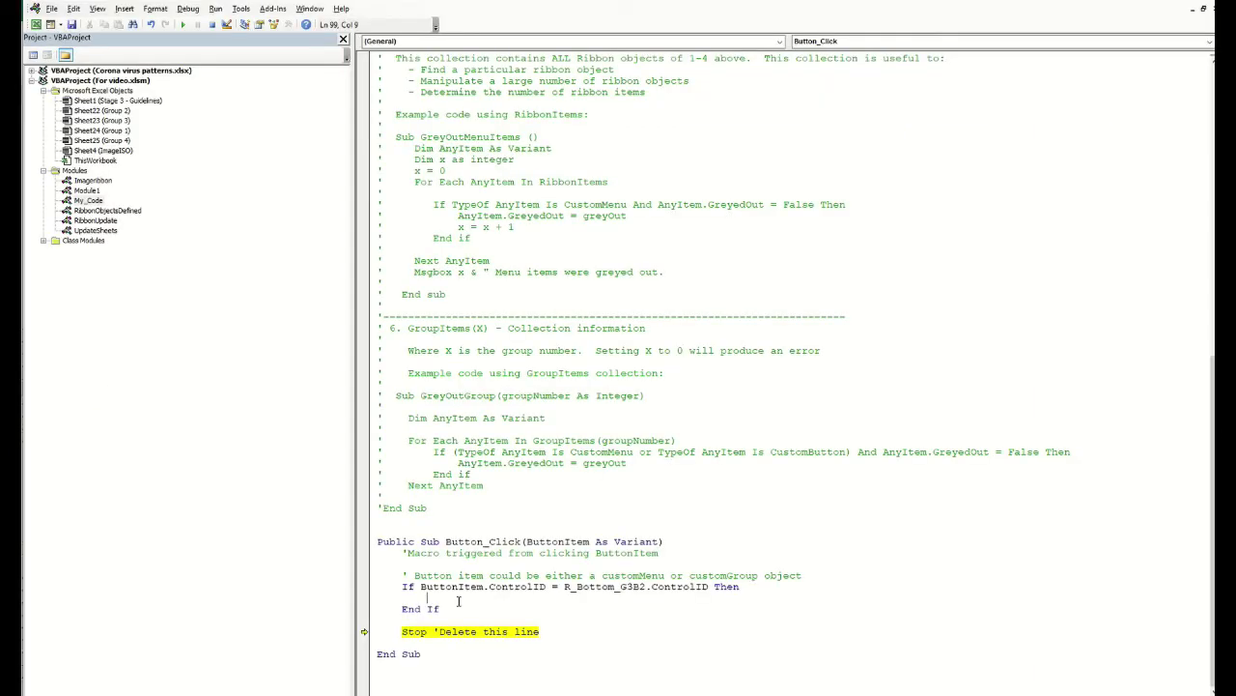
Step: Add the statement Sheet1.Range("C24").Select inside the If block of the Button_Click procedure
{"action": "type", "text": "sheet1.range("}
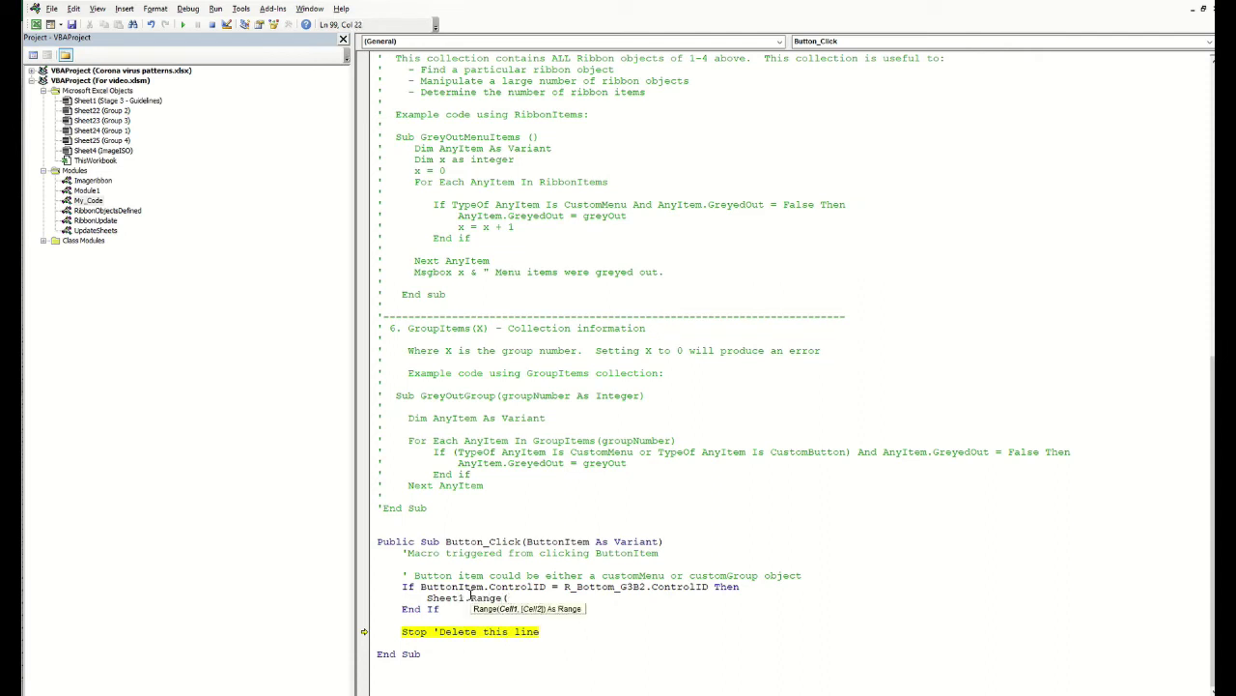
{"action": "type", "text": "\"C24"}
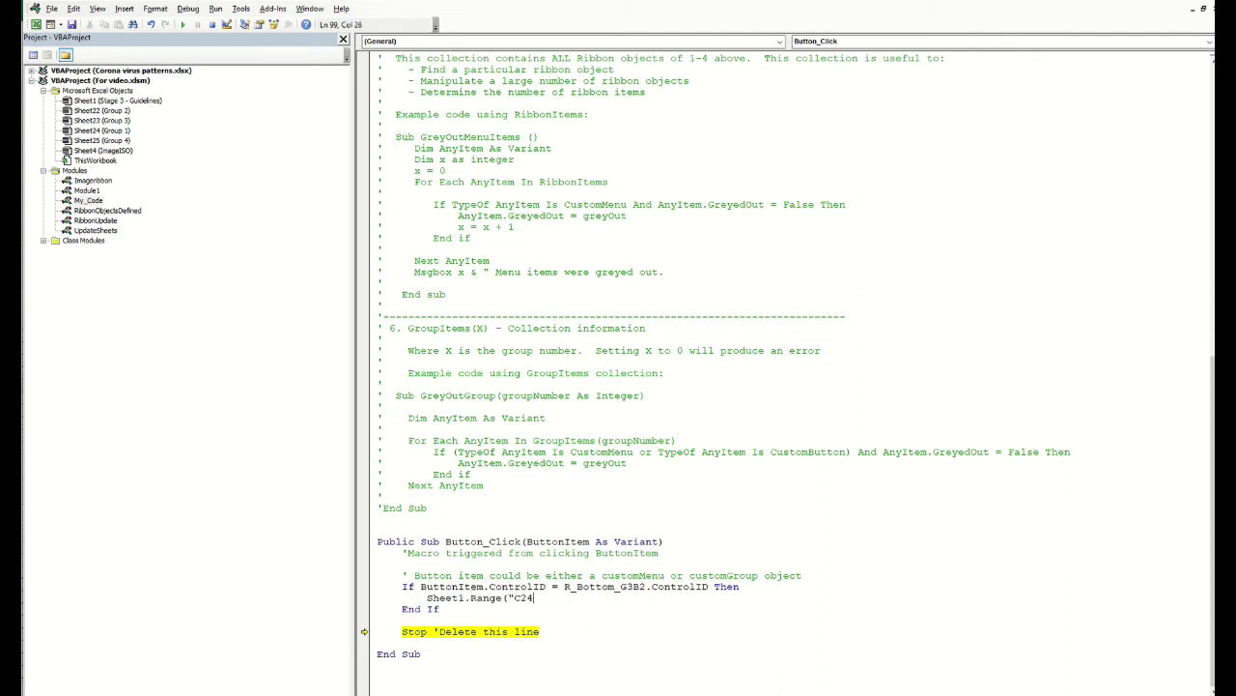
{"action": "type", "text": "\")."}
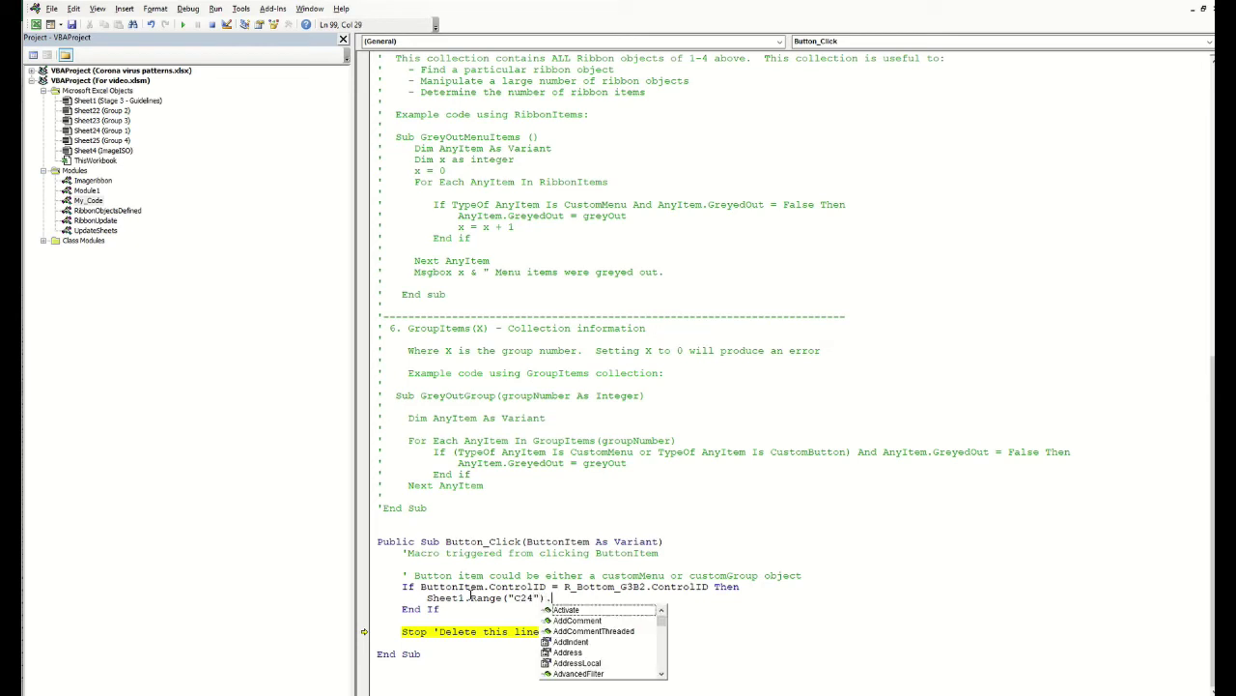
{"action": "type", "text": "Select"}
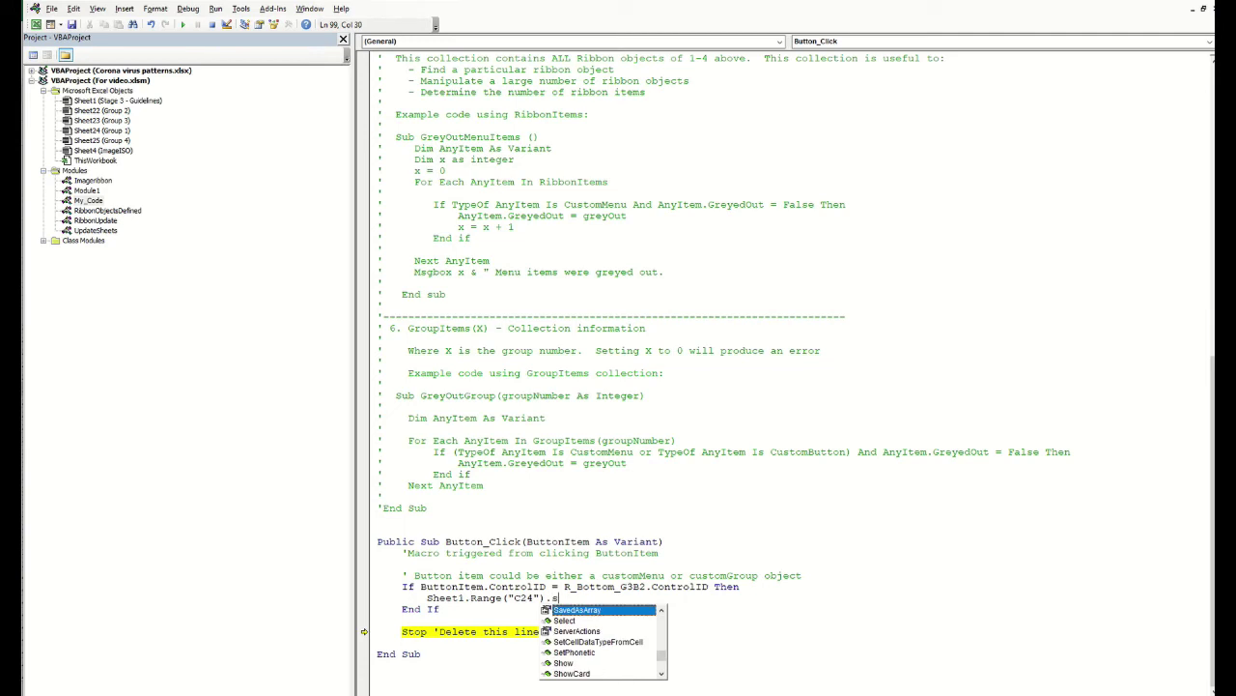
{"action": "key", "text": "Down"}
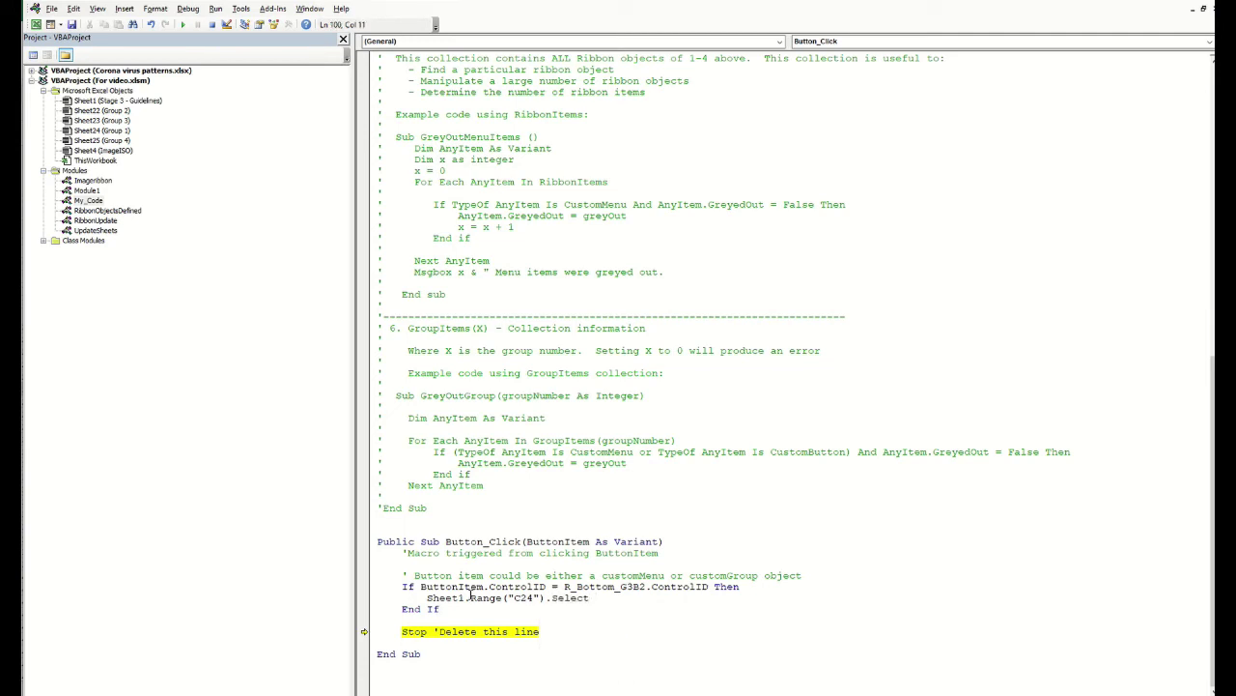
Step: Comment out the Stop line in Button_Click and resume running the macro
{"action": "key", "text": "Down"}
{"action": "key", "text": "Down"}
{"action": "type", "text": "'"}
{"action": "key", "text": "F5"}
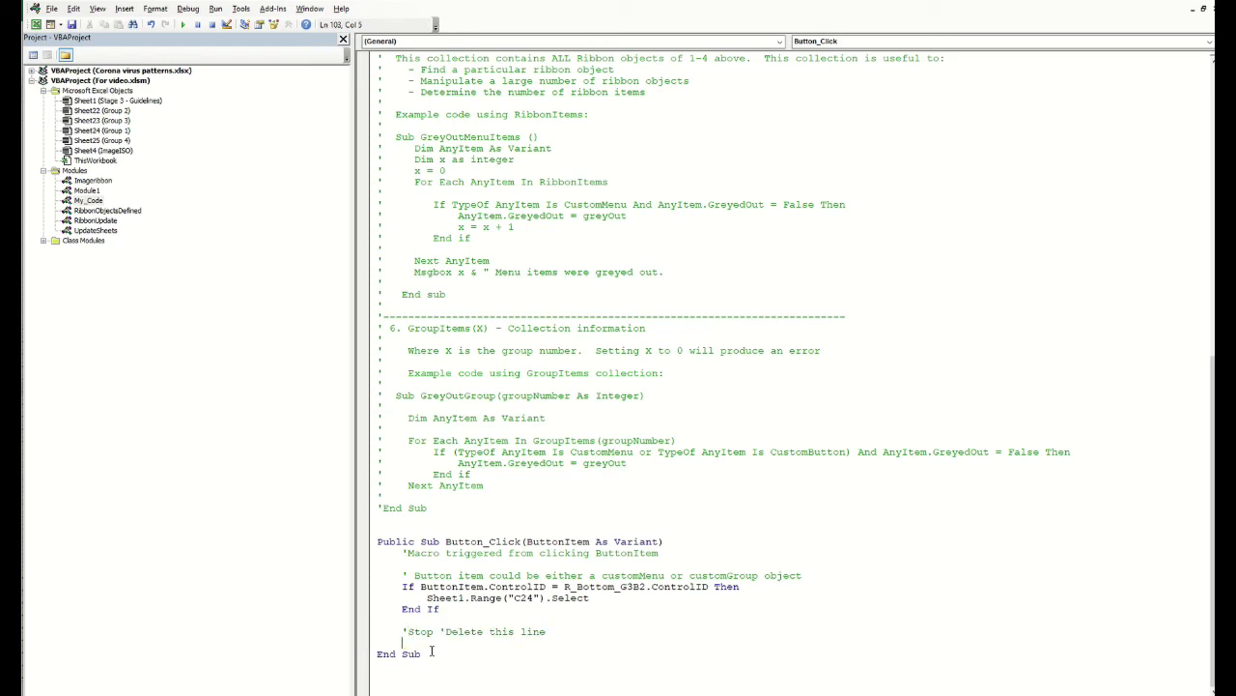
Step: Switch to the Excel workbook and test the Bottom button of the Navigate group from the start of the guidelines sheet
{"action": "key", "text": "alt+F11"}
{"action": "scroll", "coordinate": [356, 571], "scroll_direction": "up", "scroll_amount": 1}
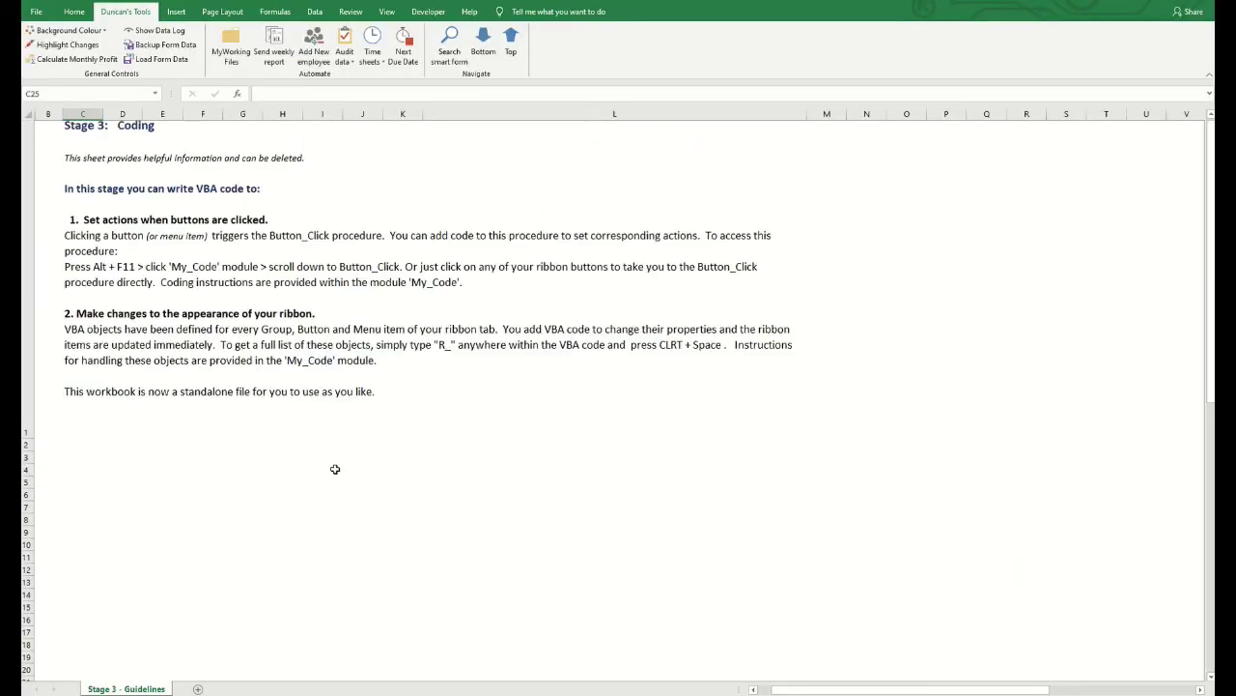
{"action": "left_click", "coordinate": [485, 43]}
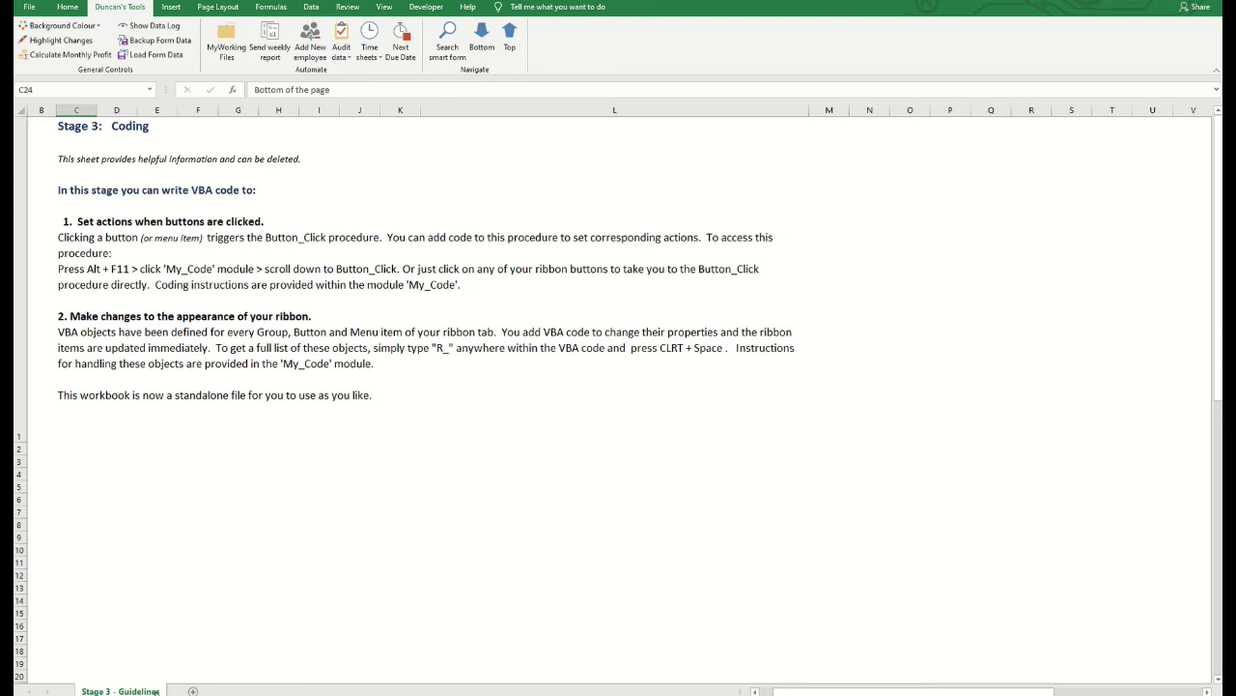
Step: Add a new worksheet and rename it "Automation Data"
{"action": "left_click", "coordinate": [193, 691]}
{"action": "right_click", "coordinate": [193, 691]}
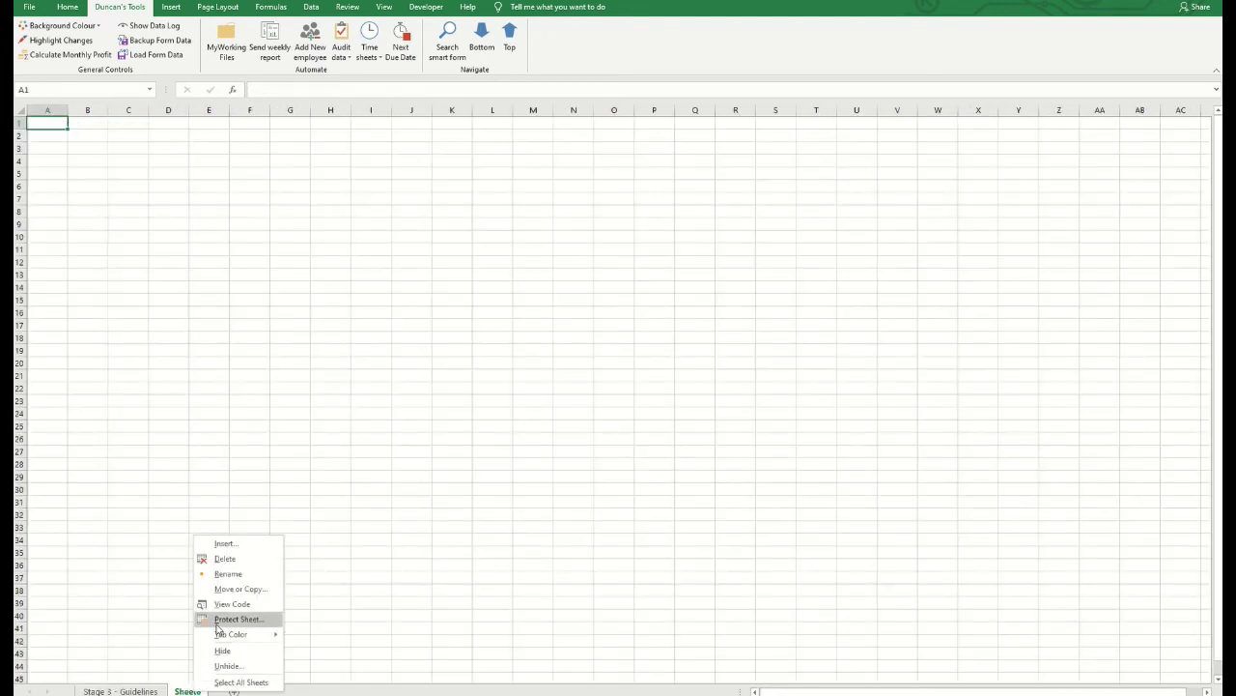
{"action": "left_click", "coordinate": [232, 578]}
{"action": "type", "text": "Aut"}
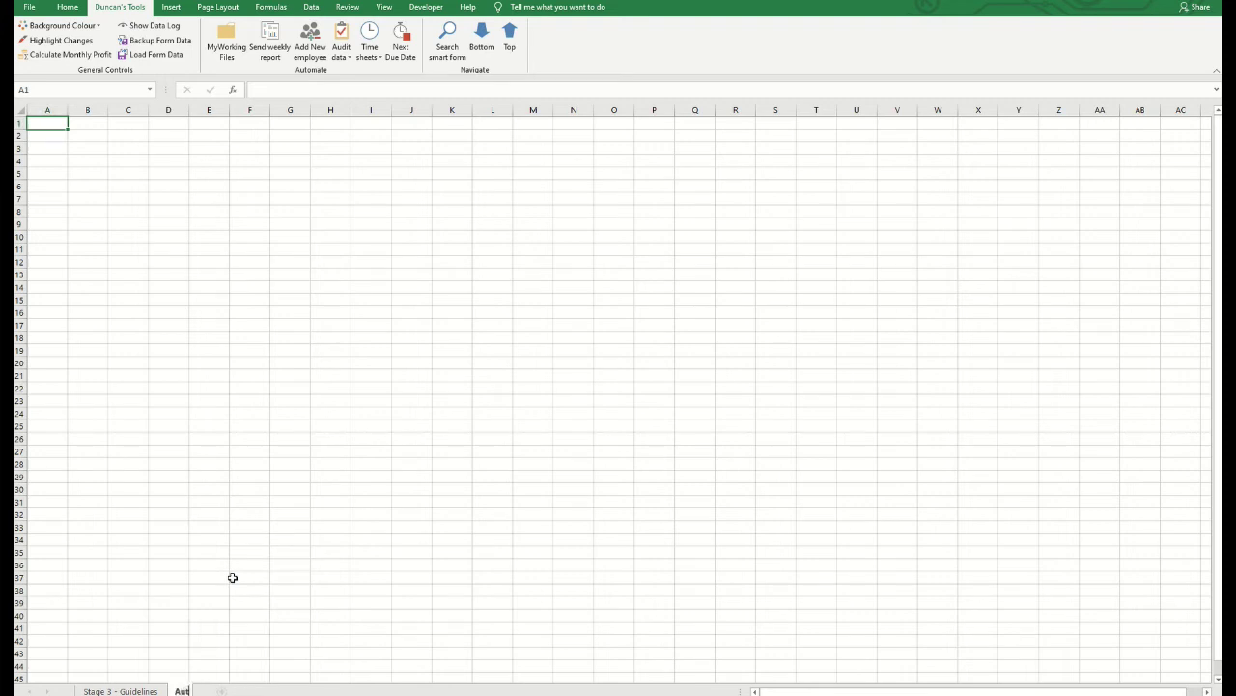
{"action": "type", "text": "omation Data"}
{"action": "left_click", "coordinate": [232, 578]}
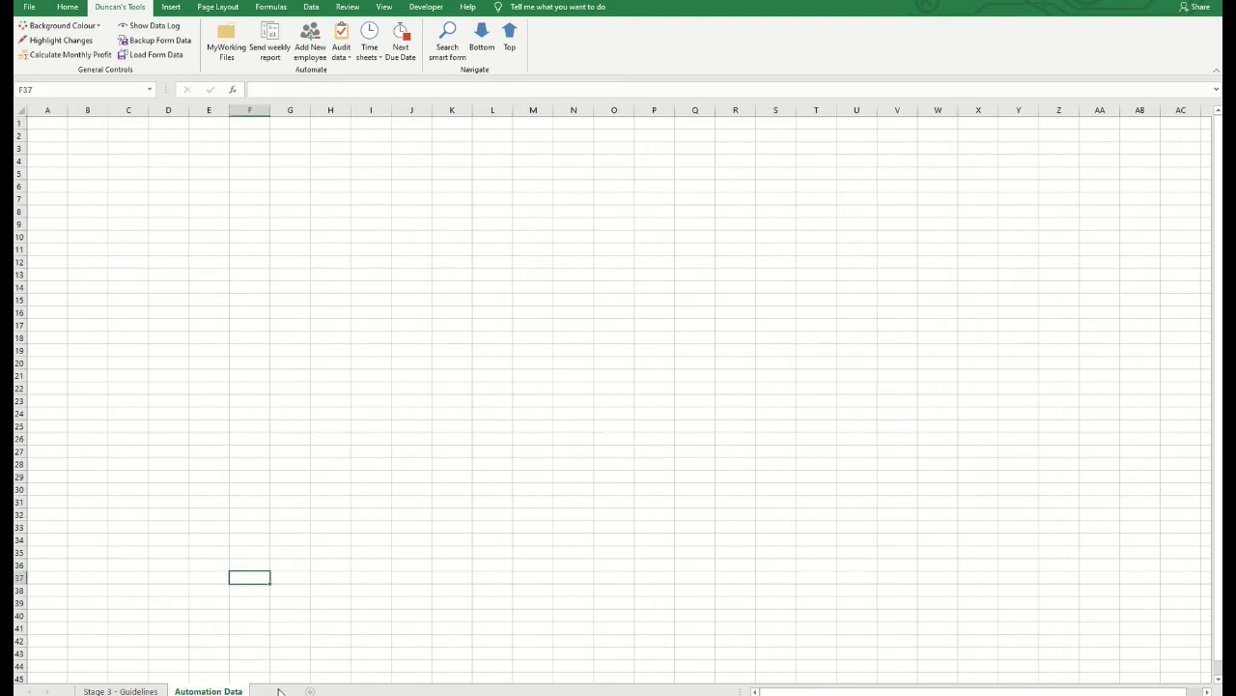
Step: Add another worksheet after Automation Data and rename it "User Settings"
{"action": "left_click", "coordinate": [278, 689]}
{"action": "right_click", "coordinate": [278, 690]}
{"action": "left_click", "coordinate": [311, 568]}
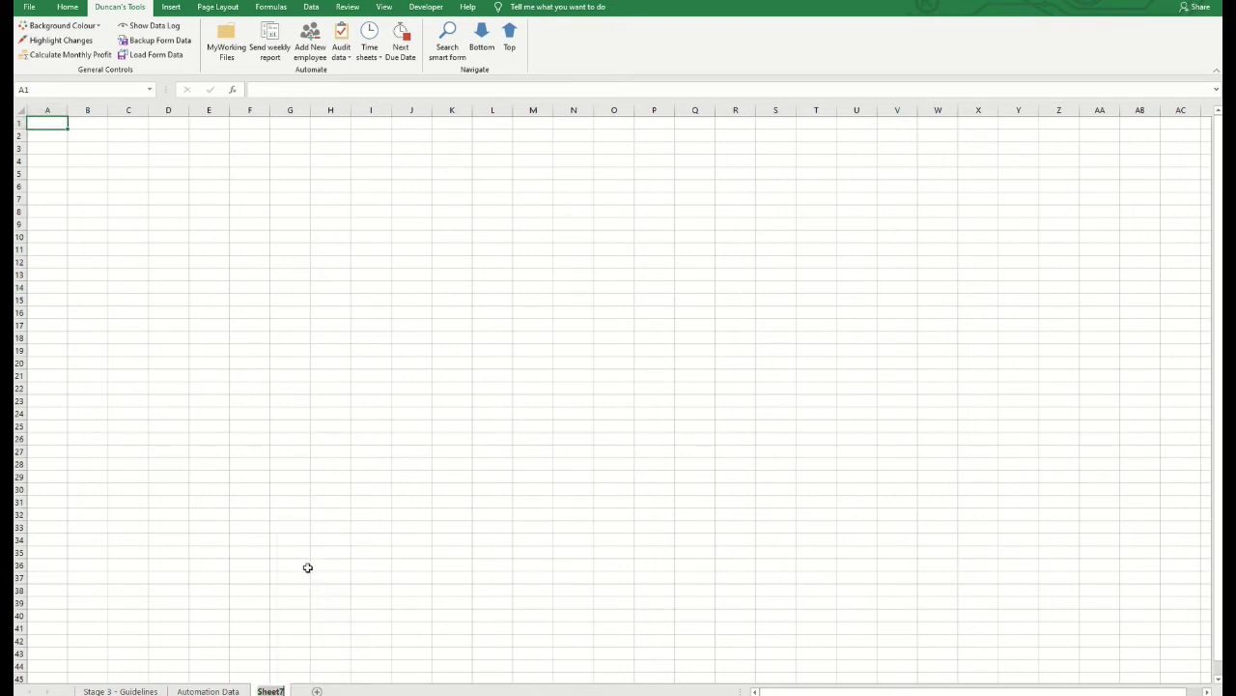
{"action": "type", "text": "User Settings"}
{"action": "key", "text": "Return"}
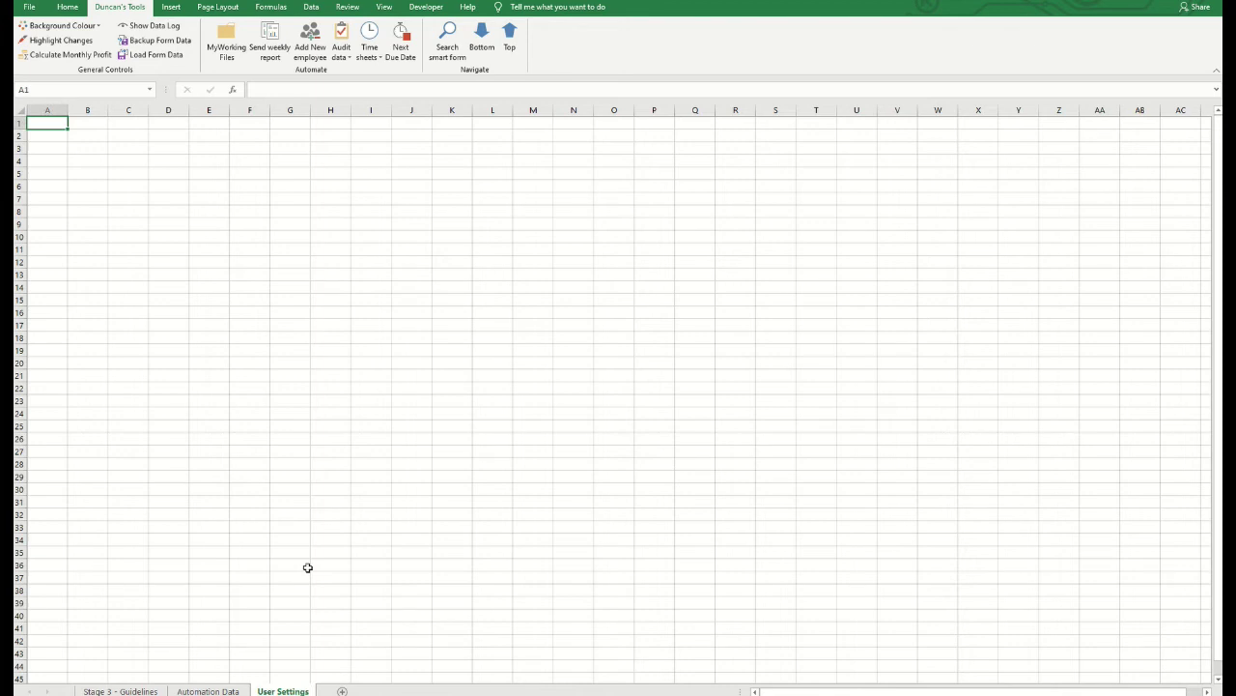
Step: Return to the Stage 3 - Guidelines sheet and bring up the Visual Basic editor
{"action": "left_click", "coordinate": [242, 681]}
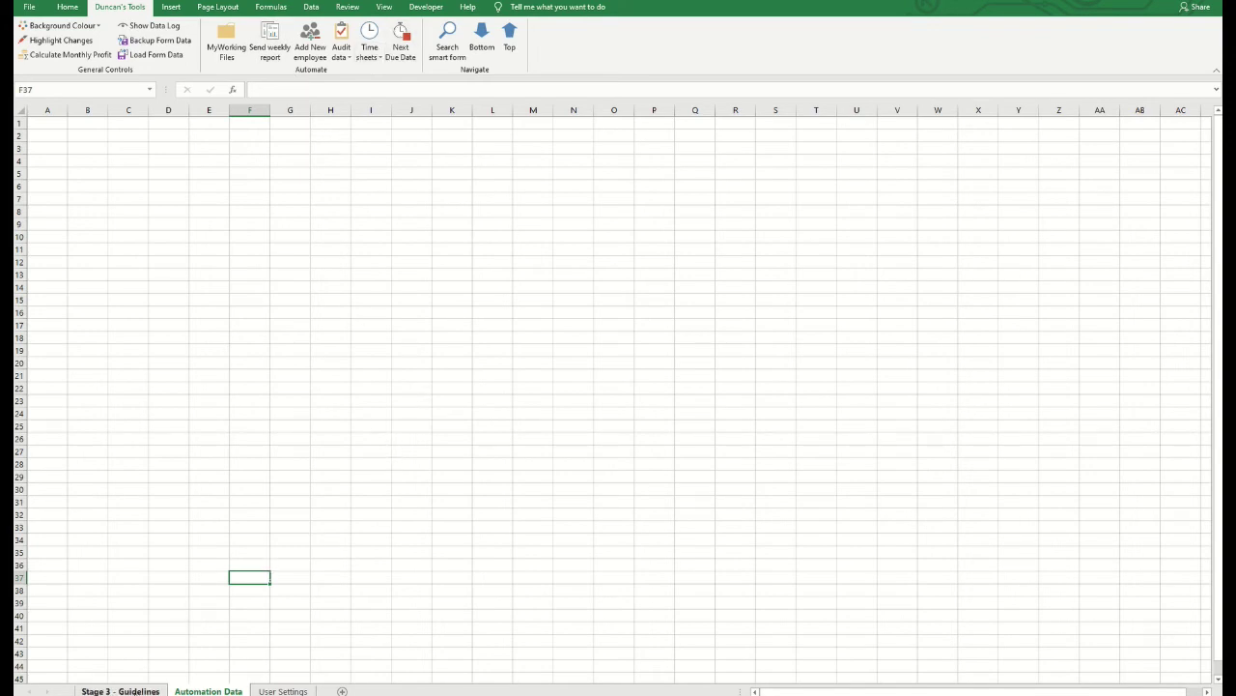
{"action": "left_click", "coordinate": [119, 691]}
{"action": "right_click", "coordinate": [126, 690]}
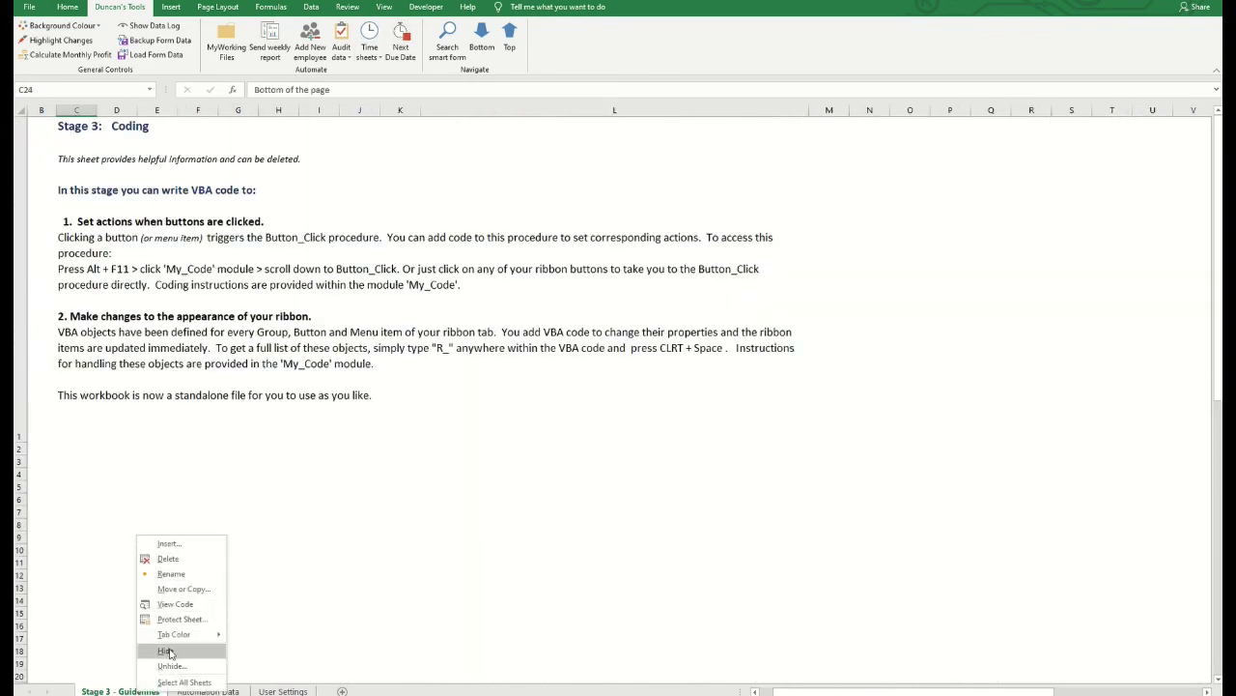
{"action": "left_click", "coordinate": [175, 652]}
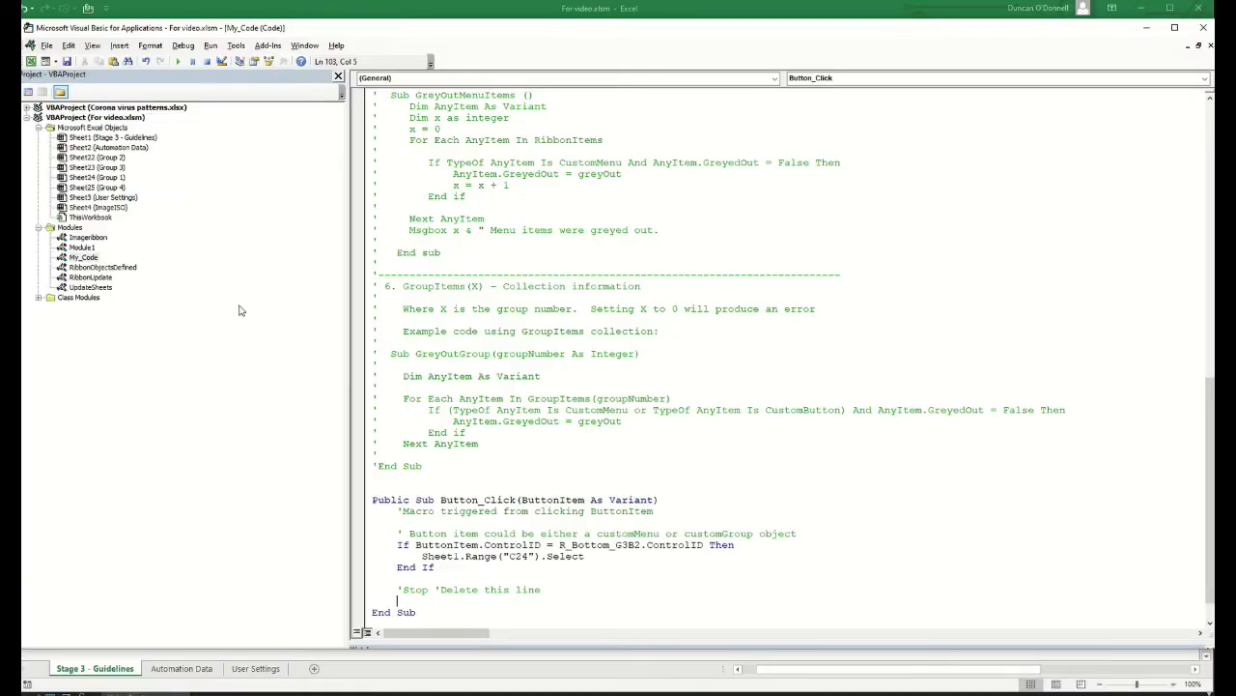
Step: Add an empty Workbook_SheetActivate procedure to ThisWorkbook, and move the code editor window below the Excel ribbon
{"action": "double_click", "coordinate": [103, 217]}
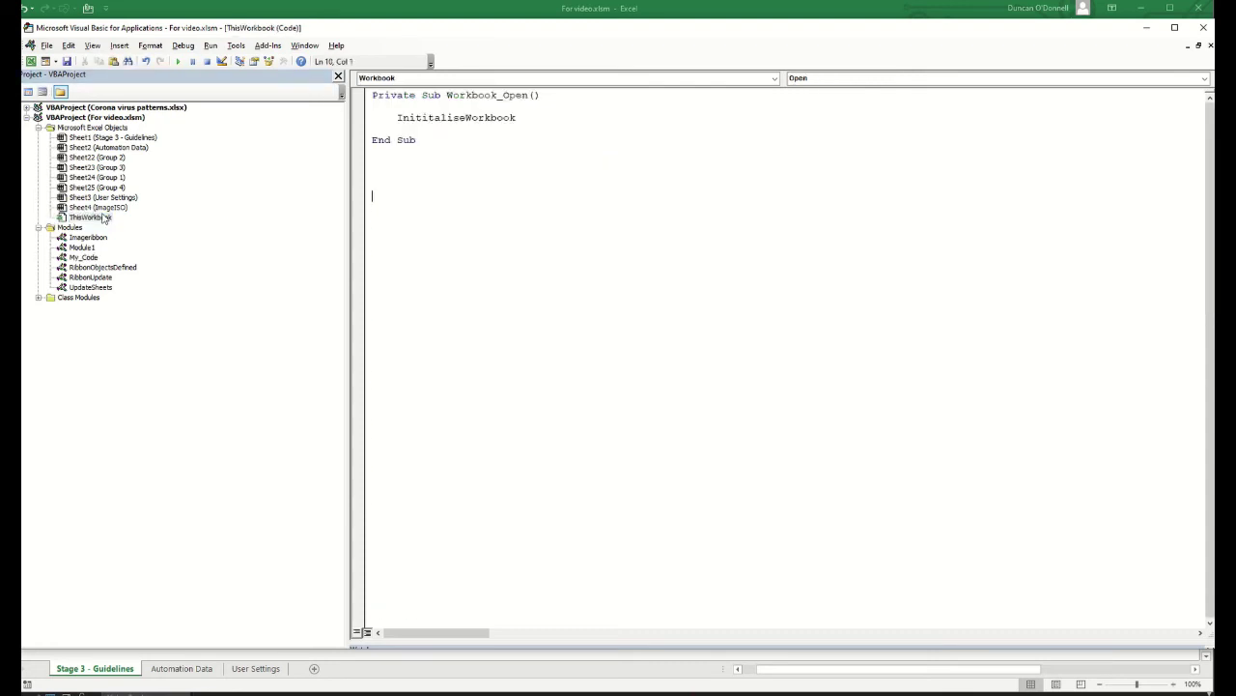
{"action": "left_click", "coordinate": [856, 77]}
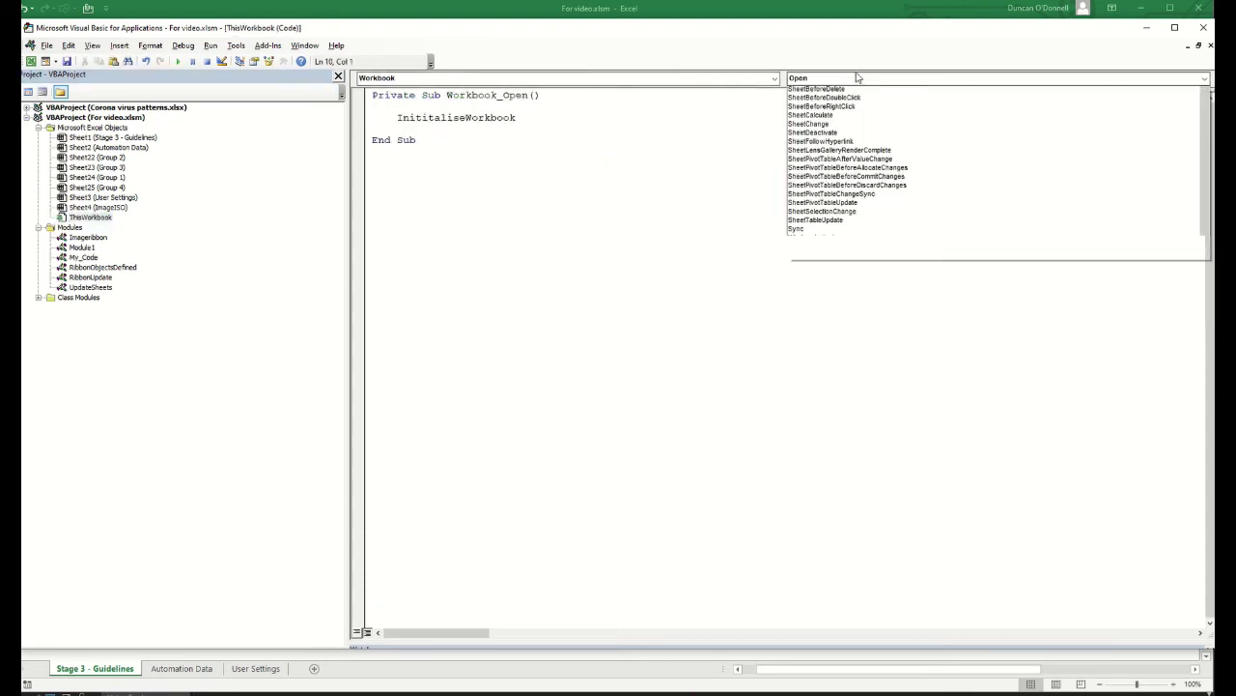
{"action": "left_click", "coordinate": [861, 170]}
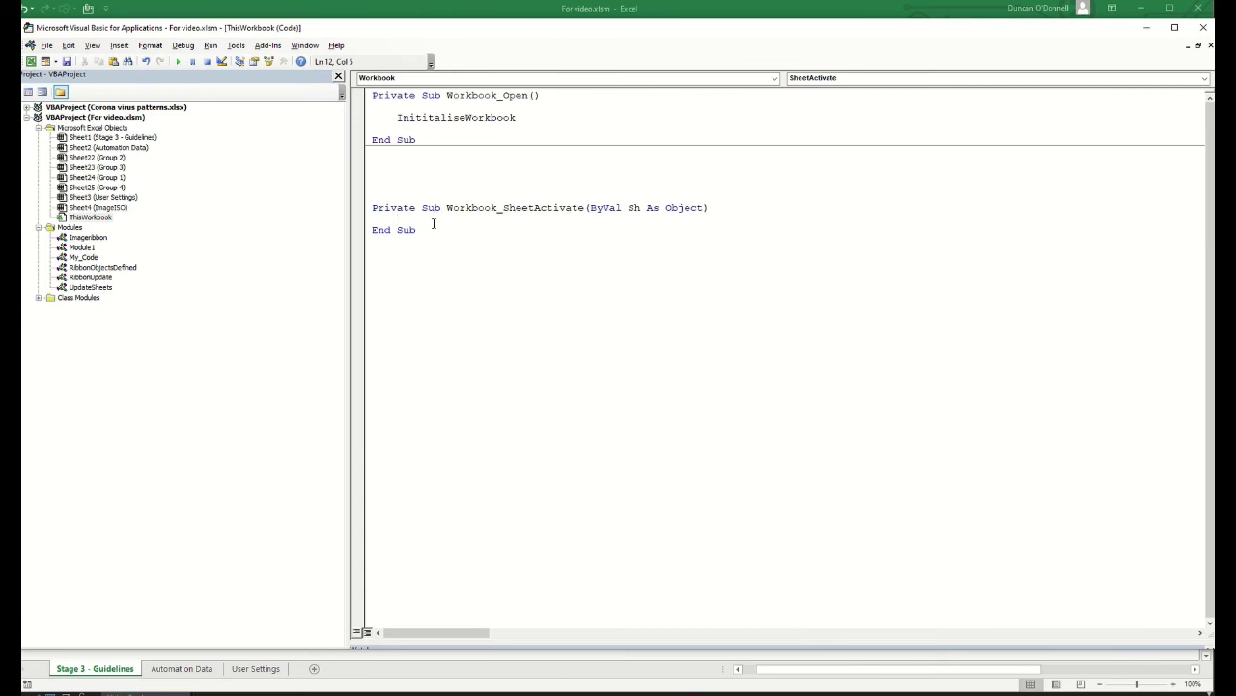
{"action": "key", "text": "Return"}
{"action": "key", "text": "Return"}
{"action": "left_click_drag", "start_coordinate": [474, 25], "coordinate": [476, 114]}
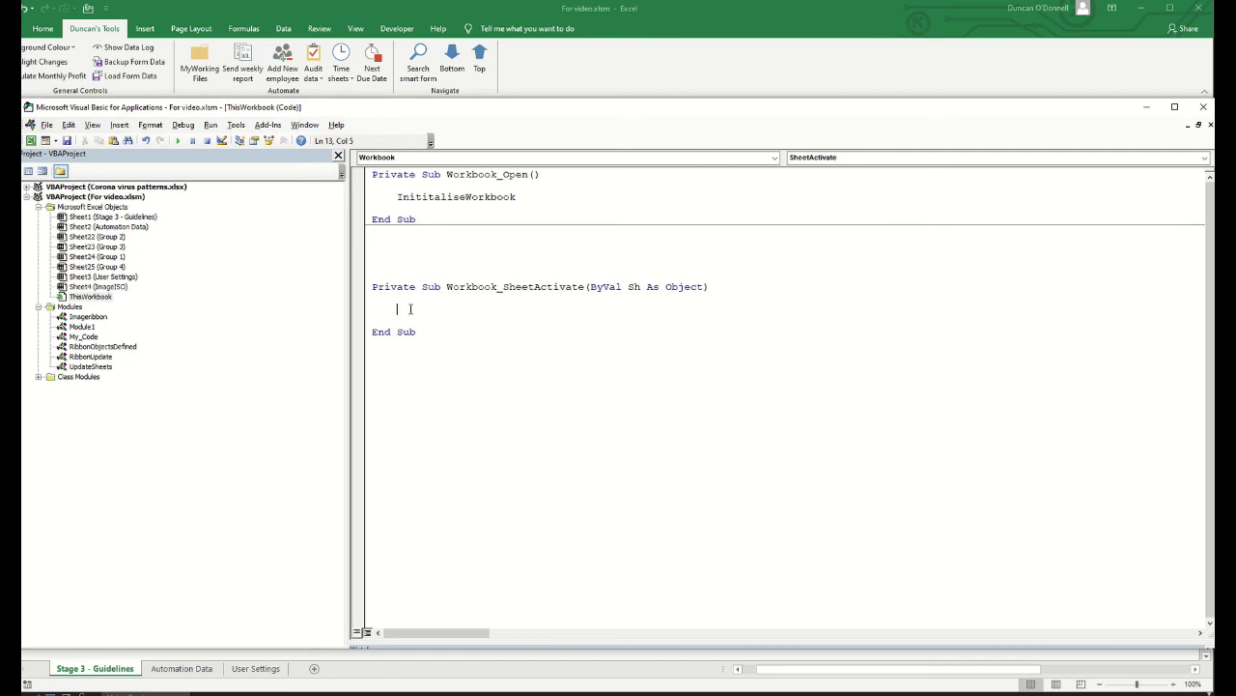
Step: Start an If block in Workbook_SheetActivate that checks whether Sh.Name equals "Automation Data"
{"action": "type", "text": "if "}
{"action": "type", "text": "sh.name "}
{"action": "type", "text": "= \""}
{"action": "type", "text": "Auto"}
{"action": "type", "text": "mation "}
{"action": "type", "text": "Data"}
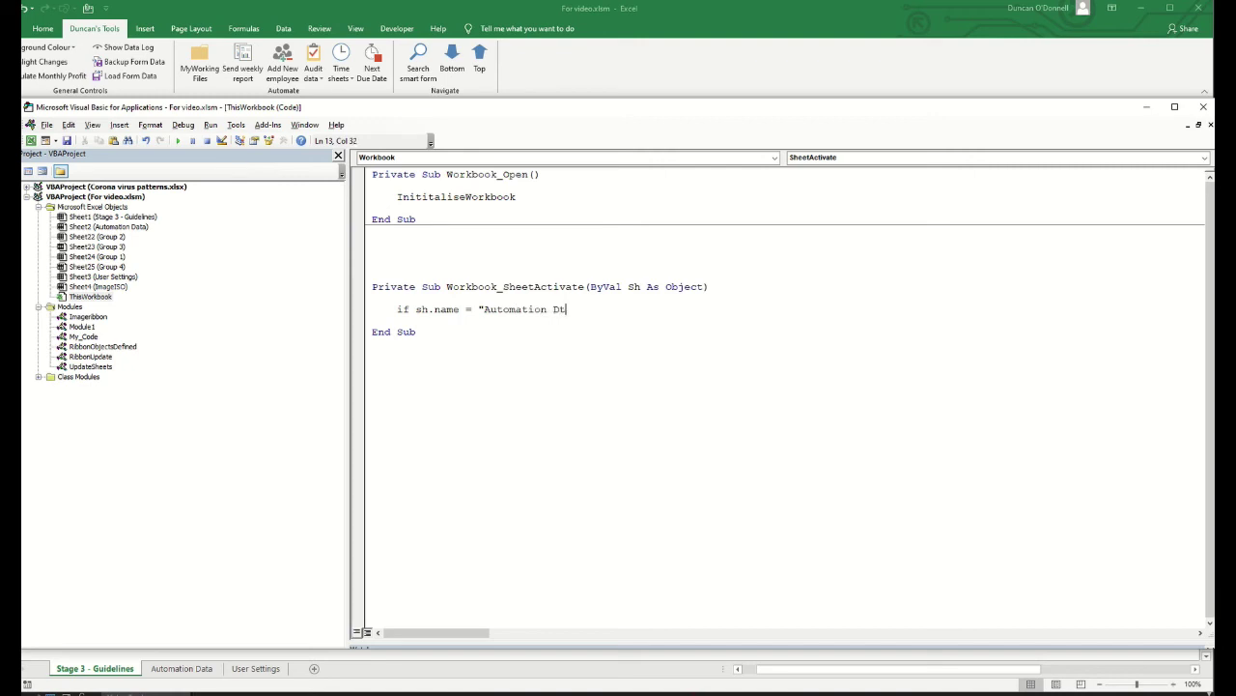
{"action": "key", "text": "BackSpace"}
{"action": "key", "text": "BackSpace"}
{"action": "type", "text": "ta\" then"}
{"action": "key", "text": "Return"}
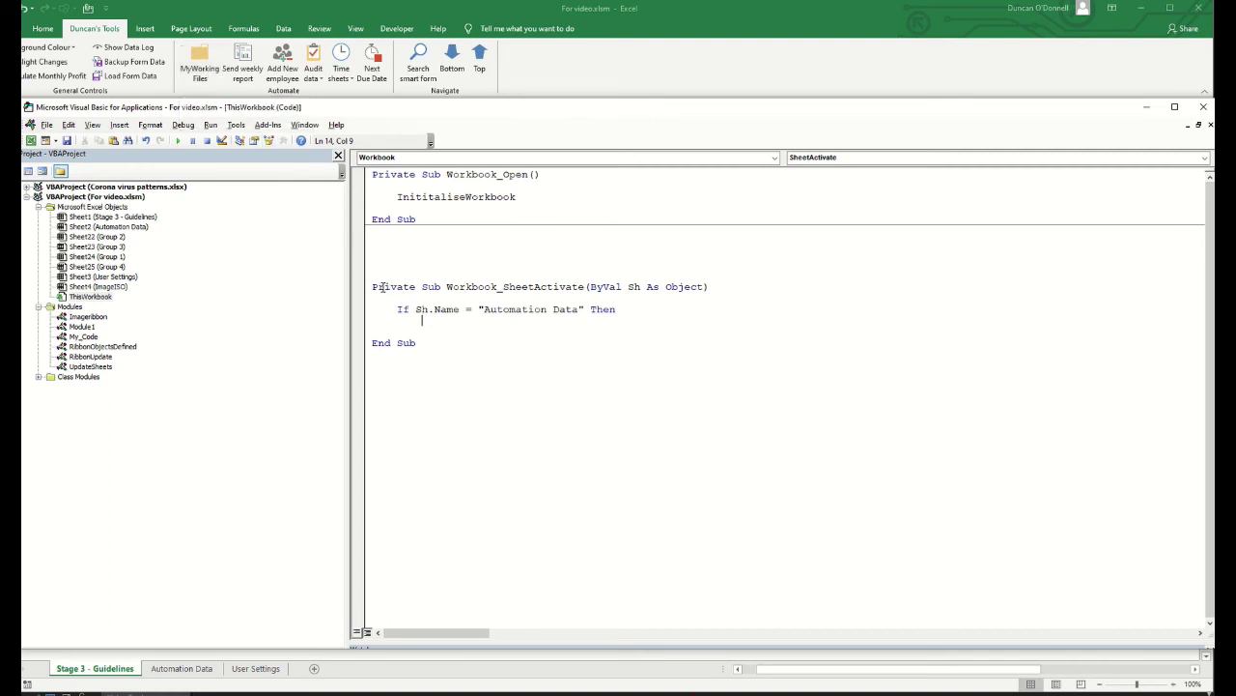
Step: Inside the If block, set the GreyedOut property of R_MyWorkingFiles_G2B1 to False
{"action": "type", "text": "R_myW"}
{"action": "key", "text": "ctrl+space"}
{"action": "type", "text": "."}
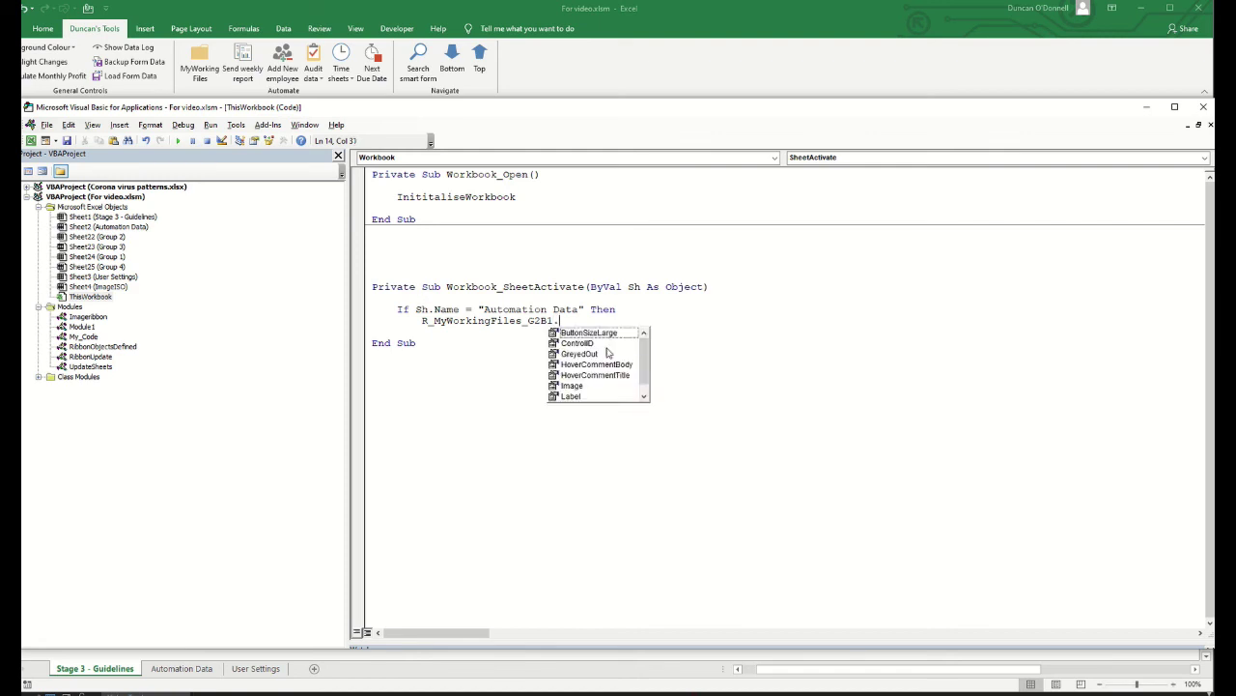
{"action": "mouse_move", "coordinate": [644, 363]}
{"action": "left_mouse_down"}
{"action": "mouse_move", "coordinate": [647, 376]}
{"action": "mouse_move", "coordinate": [648, 363]}
{"action": "left_mouse_up"}
{"action": "type", "text": "GreyedOut "}
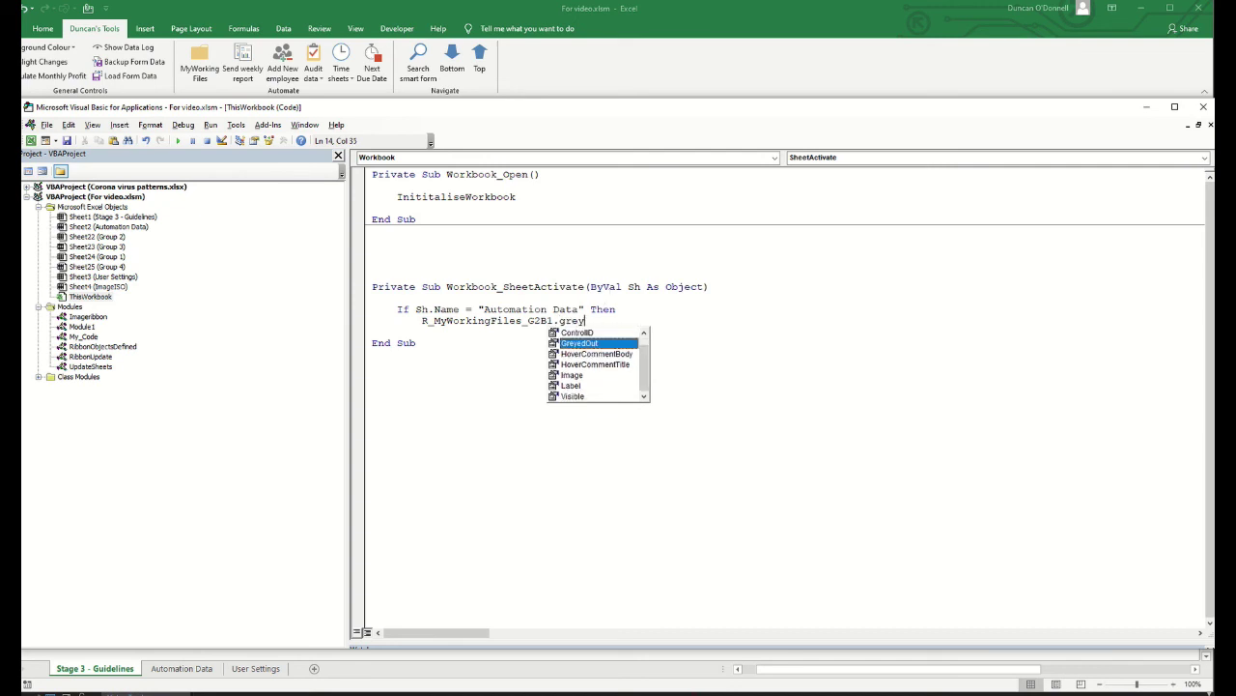
{"action": "type", "text": "= False"}
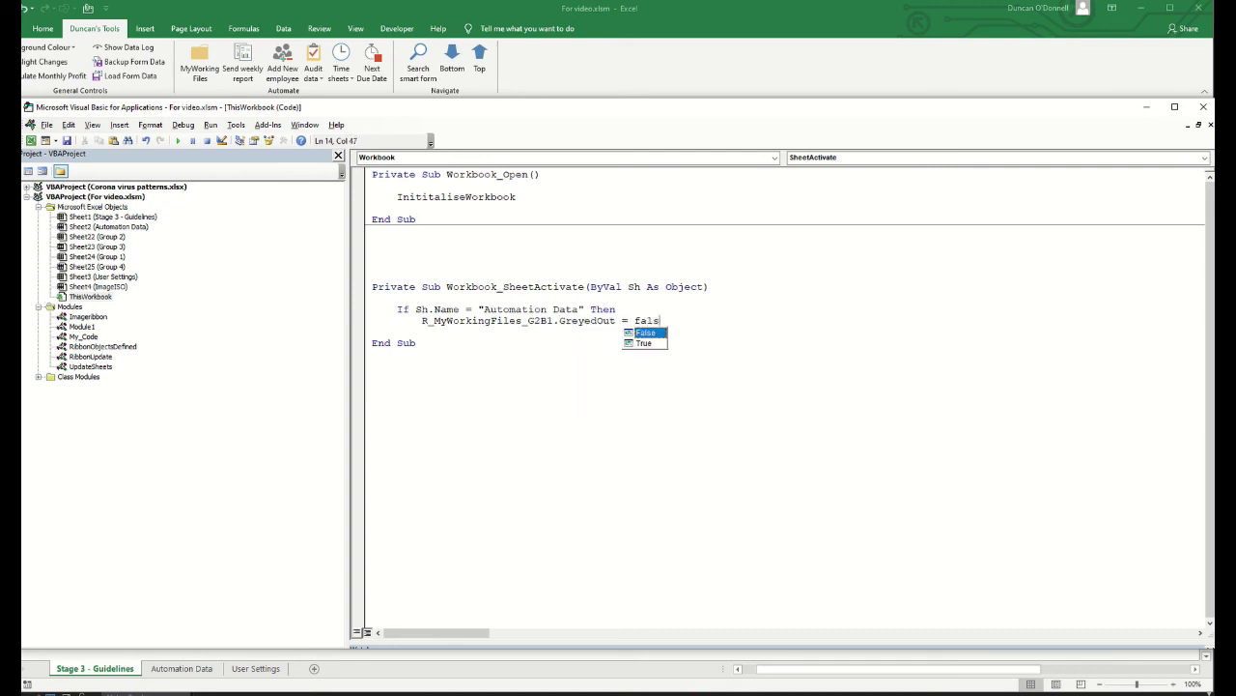
{"action": "key", "text": "Return"}
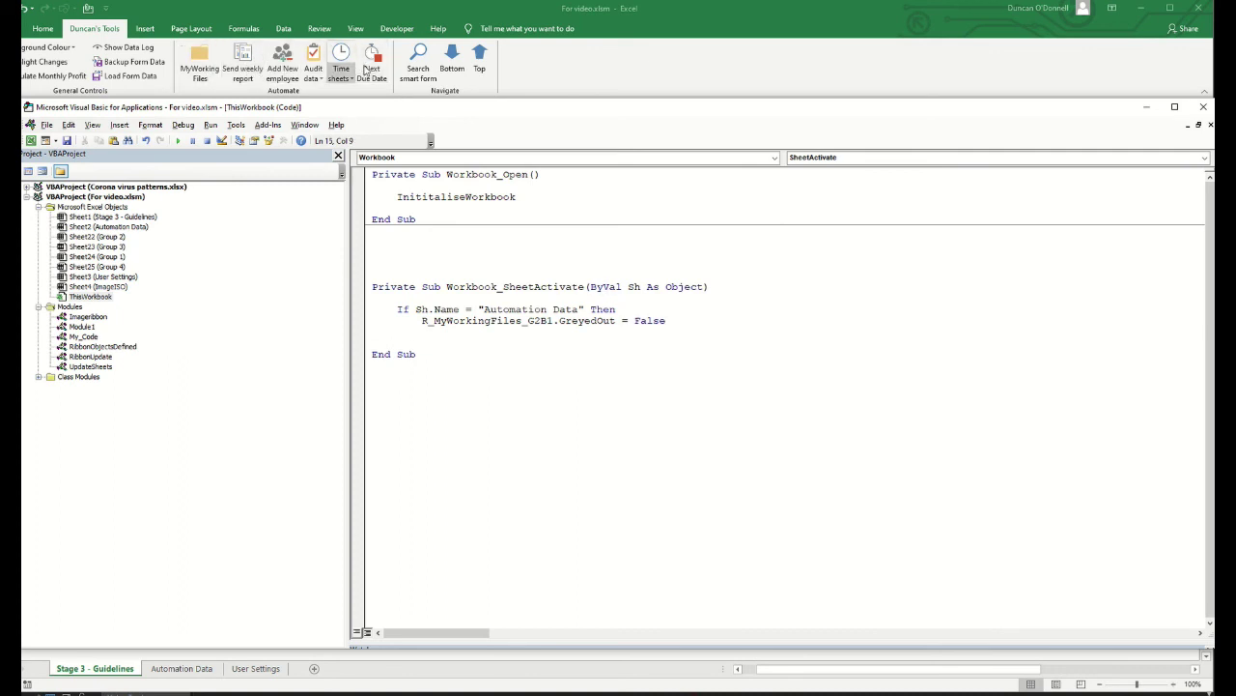
Step: Add separate lines naming R_Sendweeklyreport_G2B2, R_AddNewemployee_G2B3, R_Auditdata_G2B4, R_Timesheets_G2B5 and R_NextDueDate_G2B6 below the R_MyWorkingFiles_G2B1 line
{"action": "type", "text": "R_Sendweeklyreport_G2B2"}
{"action": "key", "text": "Return"}
{"action": "type", "text": "R_AddNewemployee_G2B3"}
{"action": "key", "text": "Return"}
{"action": "type", "text": "R_auditdata_G2B4"}
{"action": "key", "text": "Return"}
{"action": "type", "text": "R_Timesheets_G2B5"}
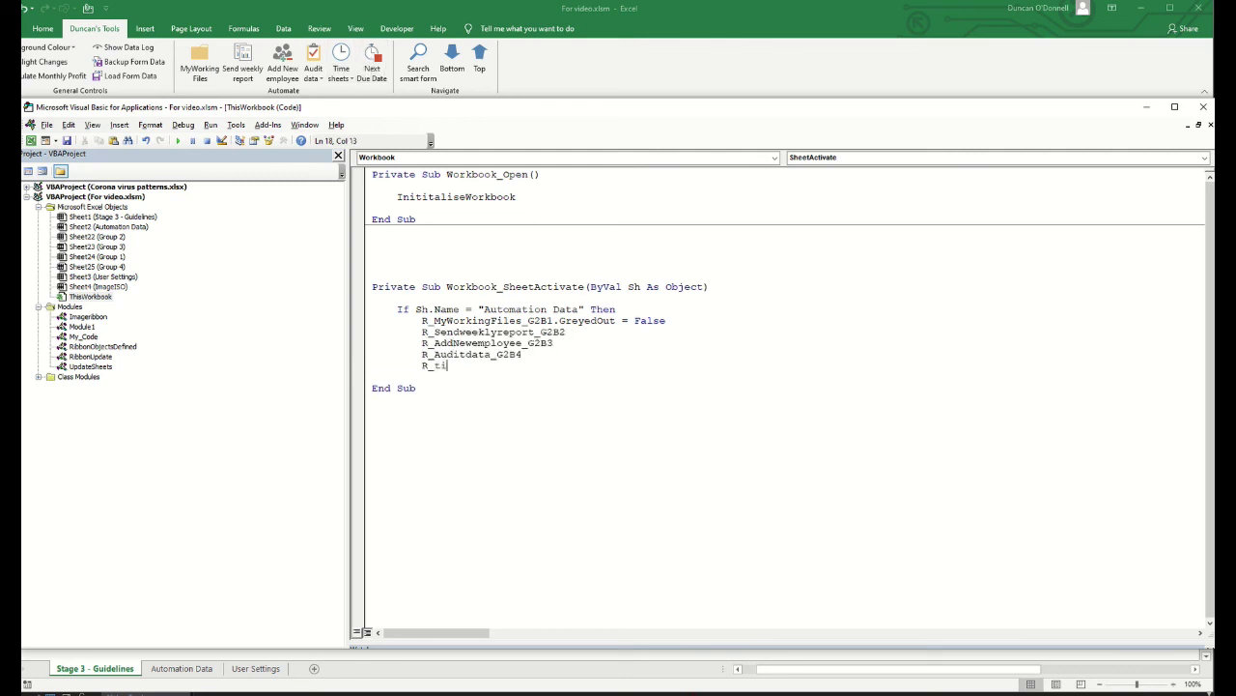
{"action": "key", "text": "Return"}
{"action": "type", "text": "R_NextDueDate_G2B6"}
{"action": "key", "text": "Return"}
Step: Add an empty Else branch below the button lines and close the block with End If
{"action": "type", "text": "Else"}
{"action": "key", "text": "Return"}
{"action": "key", "text": "Return"}
{"action": "type", "text": "End If"}
Step: Append .GreyedOut = False to the five button lines from R_Sendweeklyreport_G2B2 to R_NextDueDate_G2B6
{"action": "left_click", "coordinate": [674, 334]}
{"action": "type", "text": ".GreyedOut = False"}
{"action": "key", "text": "Down"}
{"action": "key", "text": "ctrl+v"}
{"action": "key", "text": "Down"}
{"action": "key", "text": "ctrl+v"}
{"action": "key", "text": "Down"}
{"action": "key", "text": "ctrl+v"}
{"action": "key", "text": "Down"}
{"action": "key", "text": "ctrl+v"}
Step: Copy the six GreyedOut lines from the If branch into the Else branch
{"action": "key", "text": "shift+Up"}
{"action": "key", "text": "shift+Up"}
{"action": "key", "text": "shift+Up"}
{"action": "key", "text": "shift+Up"}
{"action": "key", "text": "shift+Up"}
{"action": "key", "text": "shift+Home"}
{"action": "key", "text": "ctrl+c"}
{"action": "left_click", "coordinate": [448, 391]}
{"action": "key", "text": "Return"}
{"action": "key", "text": "Return"}
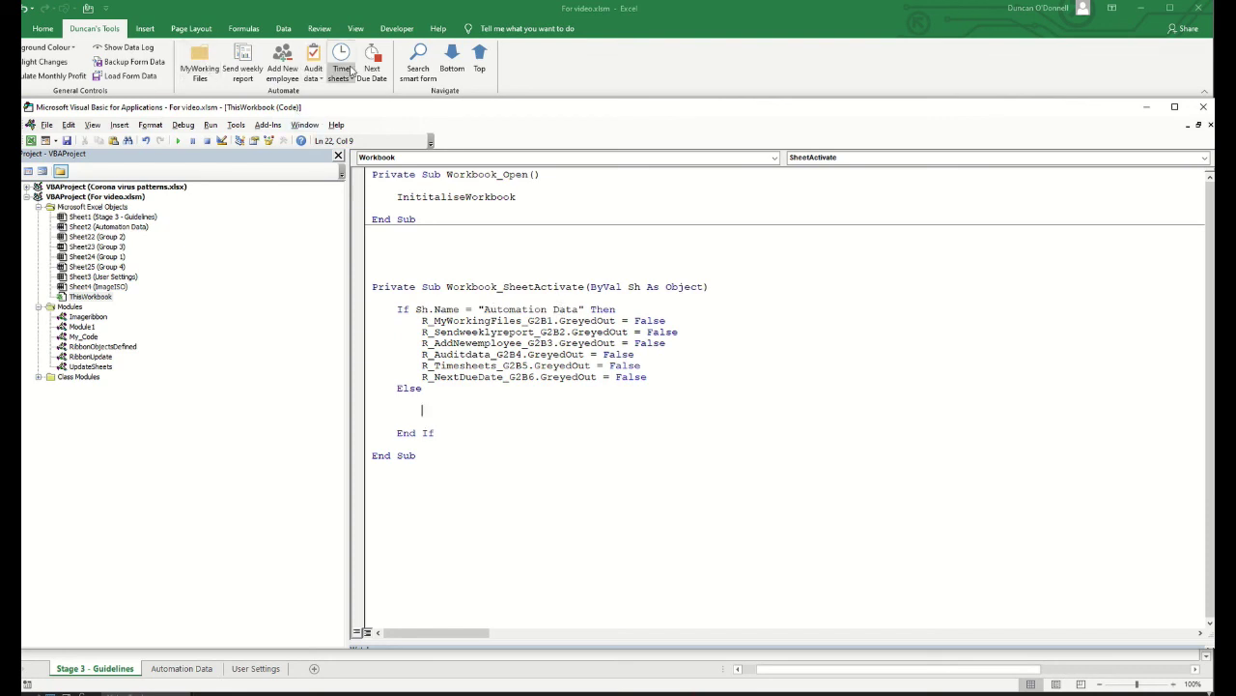
{"action": "key", "text": "ctrl+v"}
Step: Change the GreyedOut values of the button lines in the Else branch to True
{"action": "double_click", "coordinate": [649, 410]}
{"action": "type", "text": "True"}
{"action": "double_click", "coordinate": [662, 421]}
{"action": "type", "text": "True"}
{"action": "double_click", "coordinate": [649, 433]}
{"action": "key", "text": "ctrl+v"}
{"action": "double_click", "coordinate": [618, 443]}
{"action": "key", "text": "ctrl+v"}
{"action": "double_click", "coordinate": [625, 455]}
{"action": "type", "text": "True"}
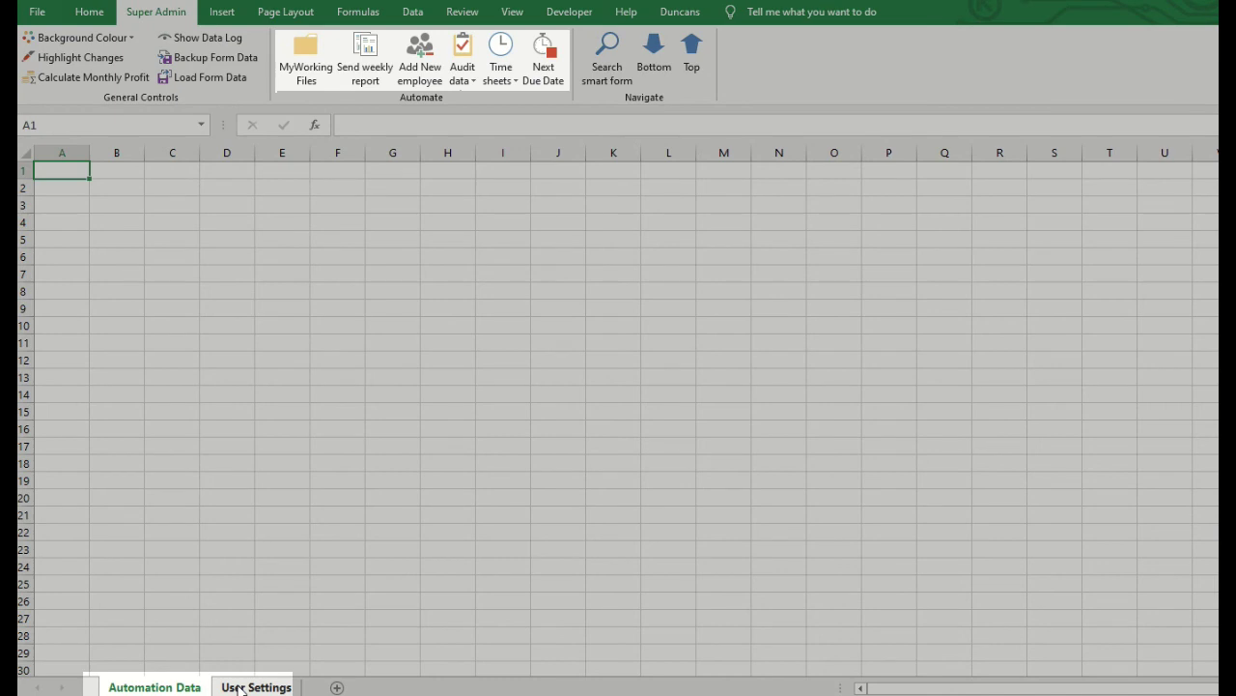
Step: Switch to the User Settings sheet and back to Automation Data to check the Automate group's buttons
{"action": "left_click", "coordinate": [238, 687]}
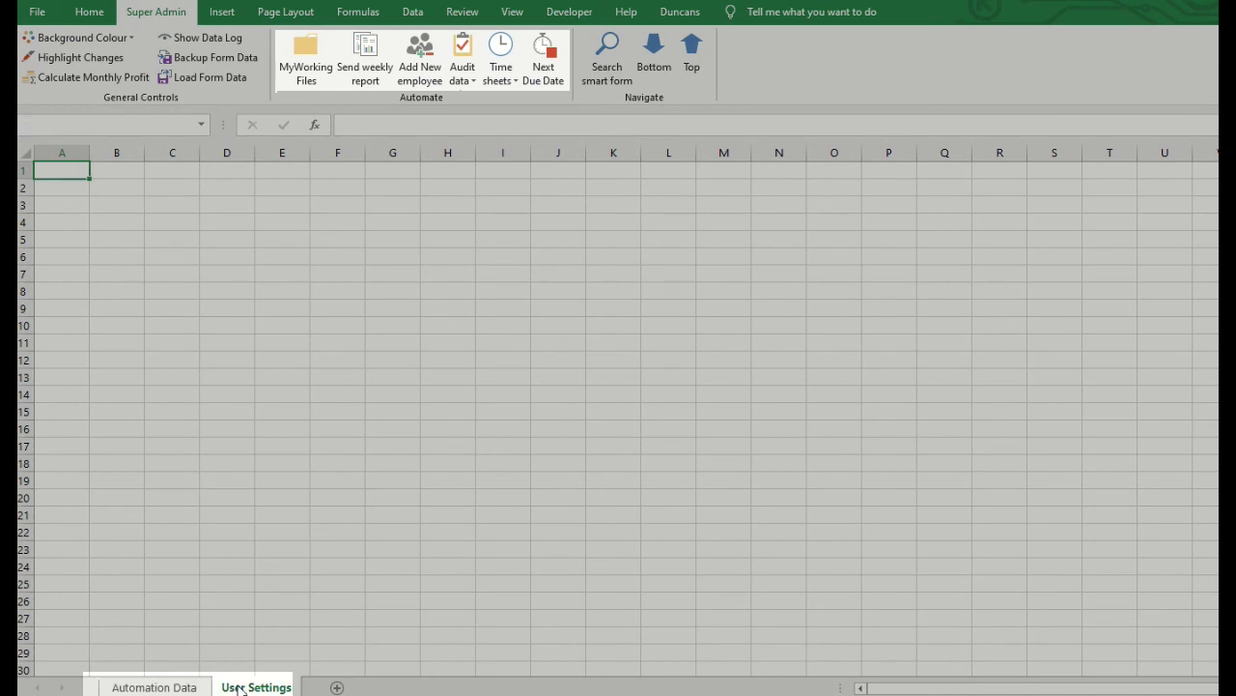
{"action": "left_click", "coordinate": [186, 688]}
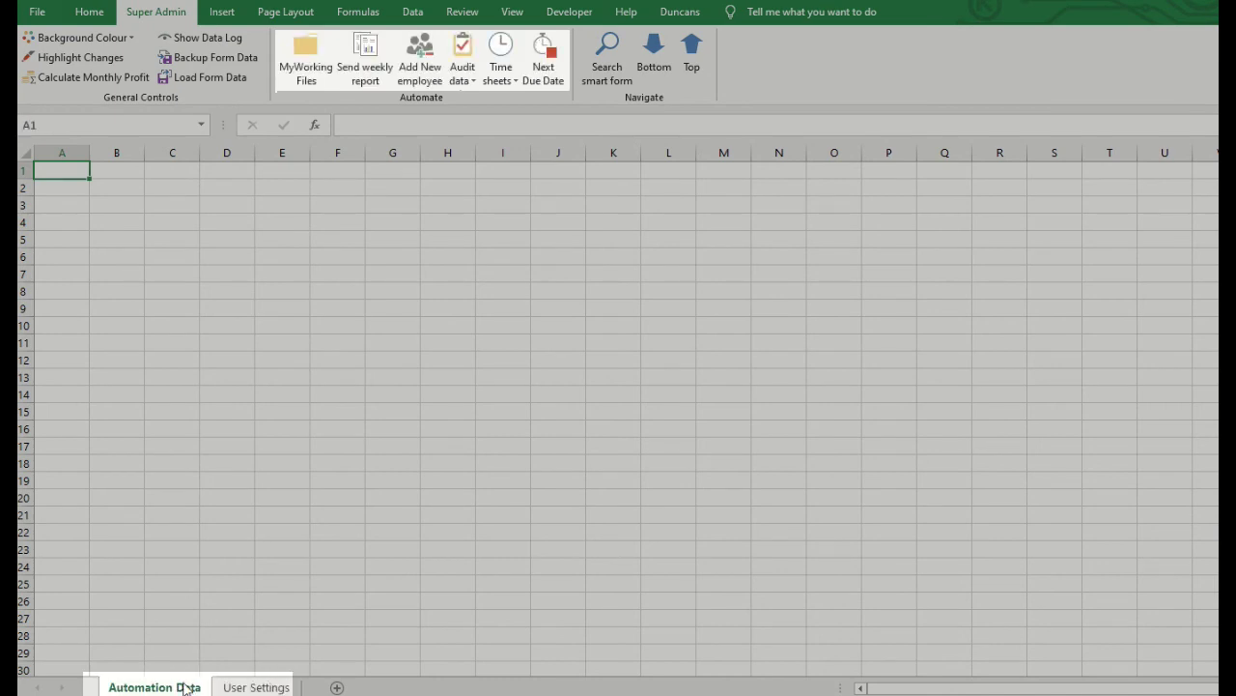